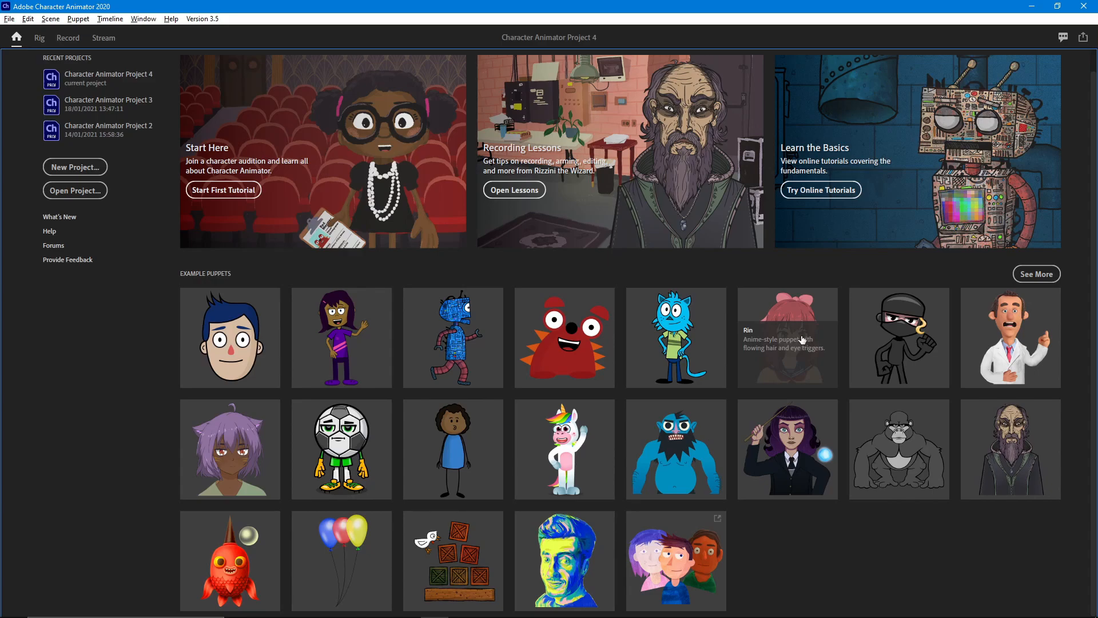
# - Open the Rin example puppet in a scene and inspect its mouth close up while it lip-syncs
pyautogui.click(789, 322)
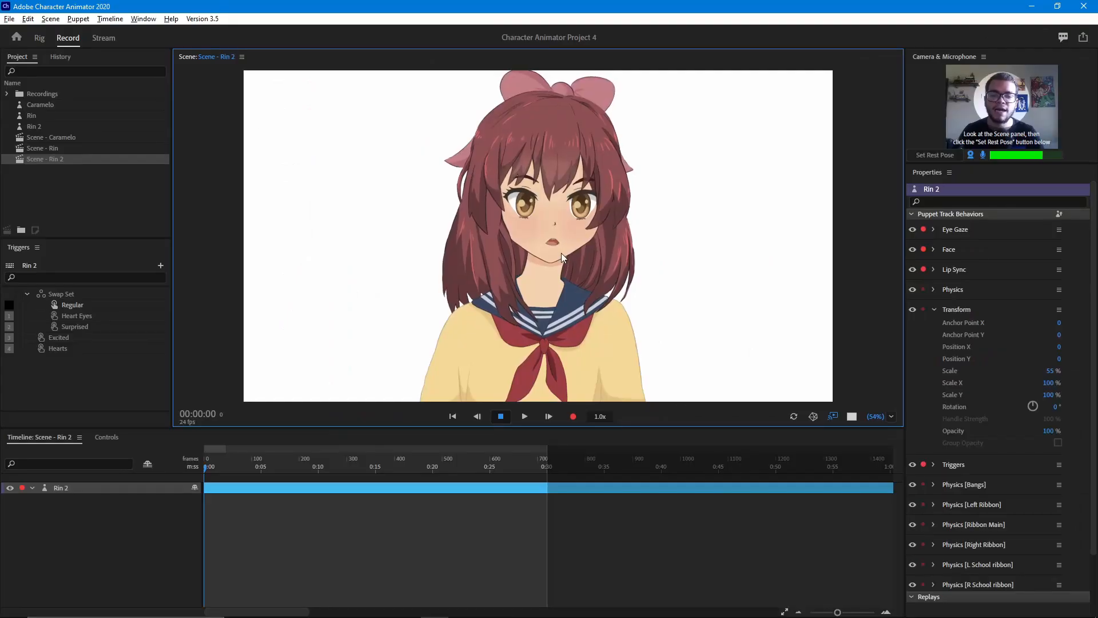
pyautogui.scroll(8, 558, 249)
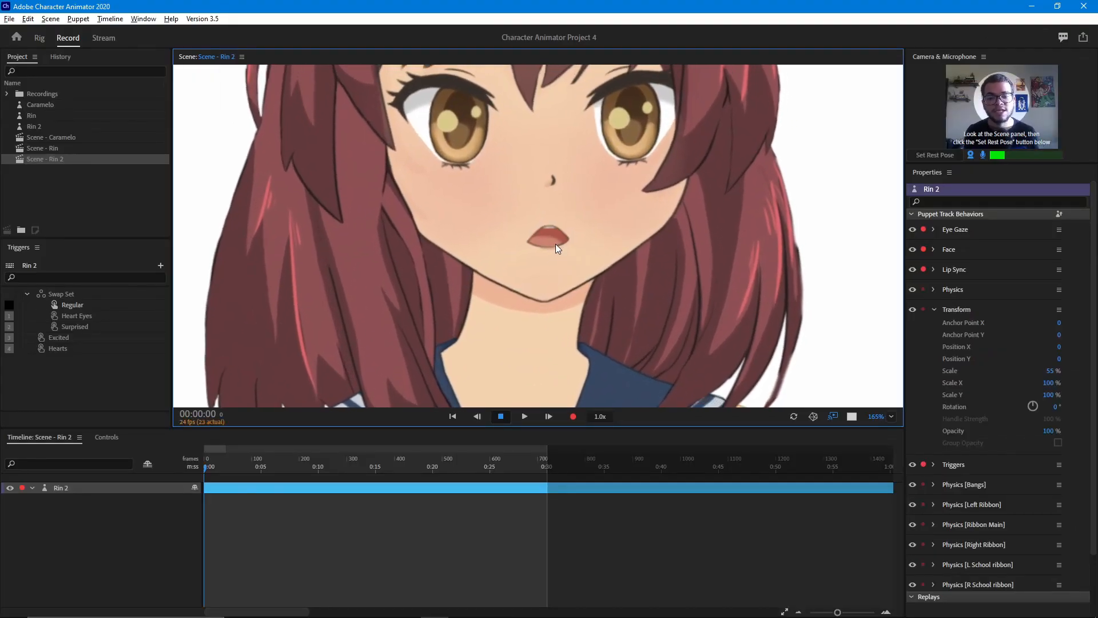
pyautogui.scroll(-8, 556, 190)
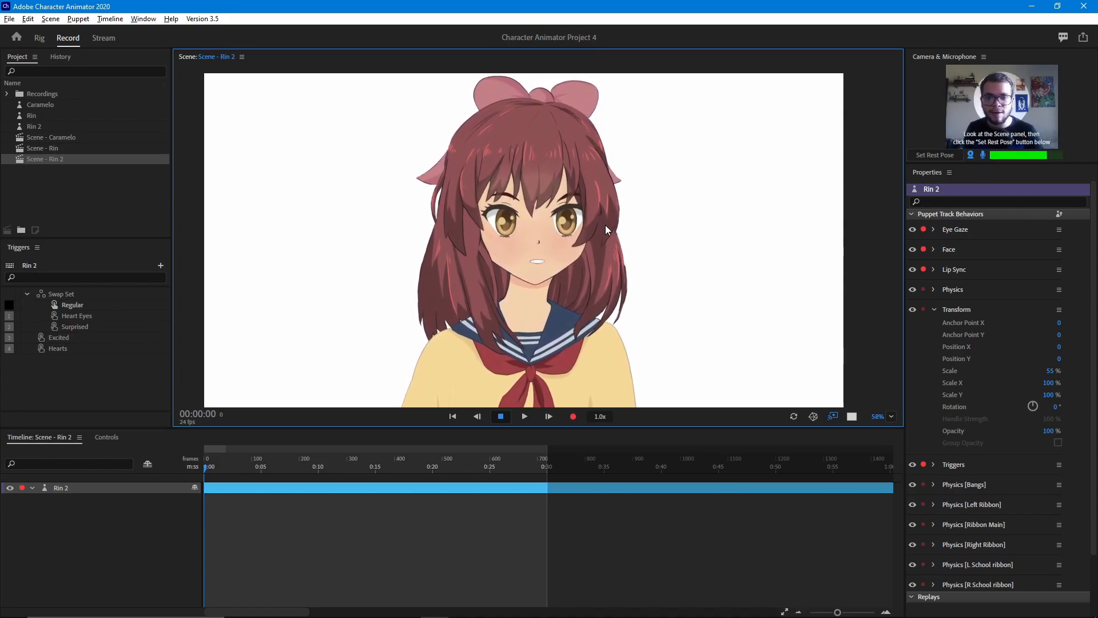
# - Open the Rin 2 puppet in the Rig workspace and examine its head layers, from the bangs and brows to the nose and eyes
pyautogui.click(40, 41)
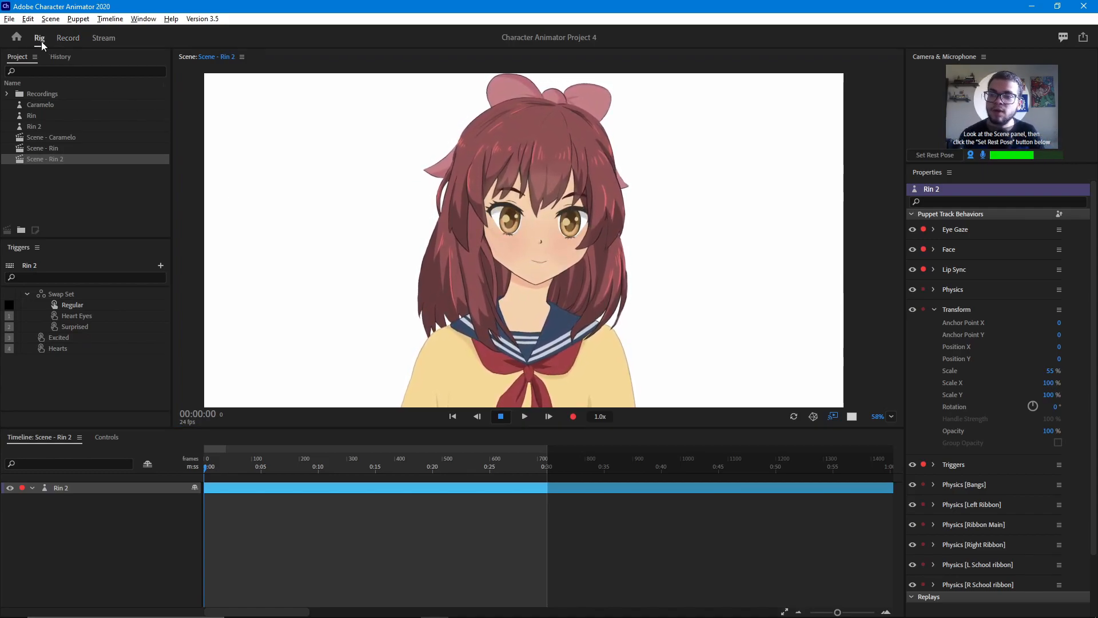
pyautogui.doubleClick(412, 347)
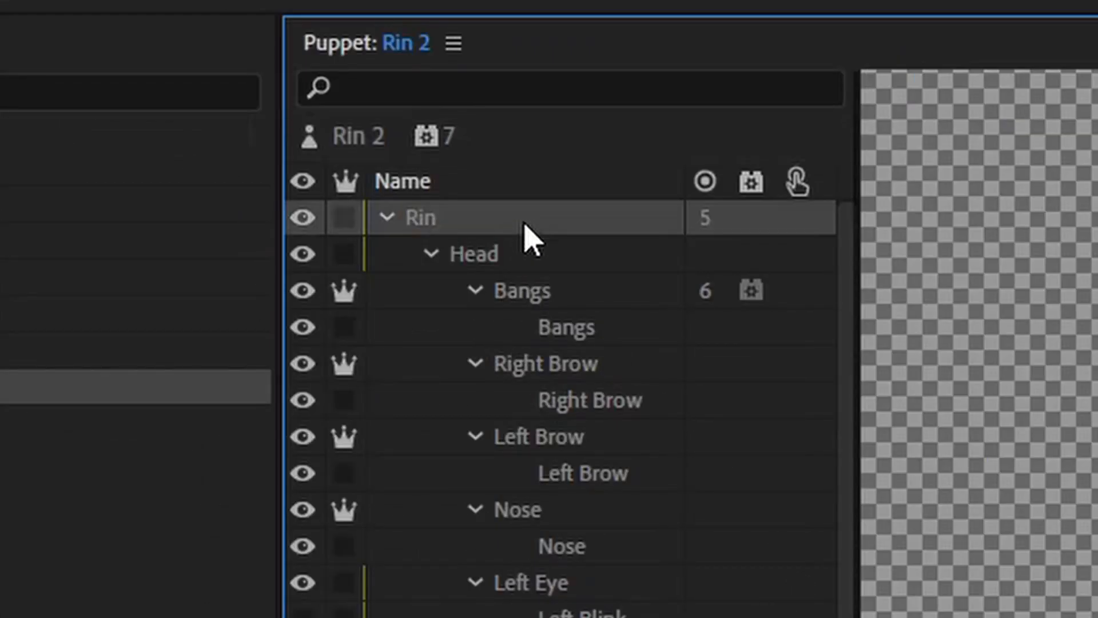
pyautogui.click(595, 302)
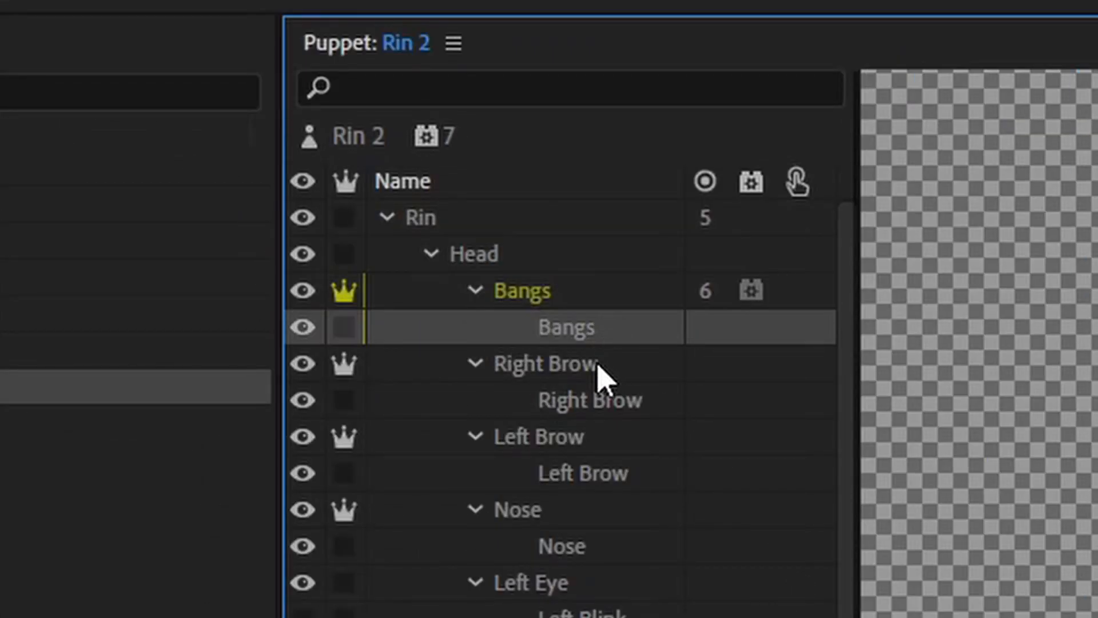
pyautogui.click(602, 361)
pyautogui.click(613, 407)
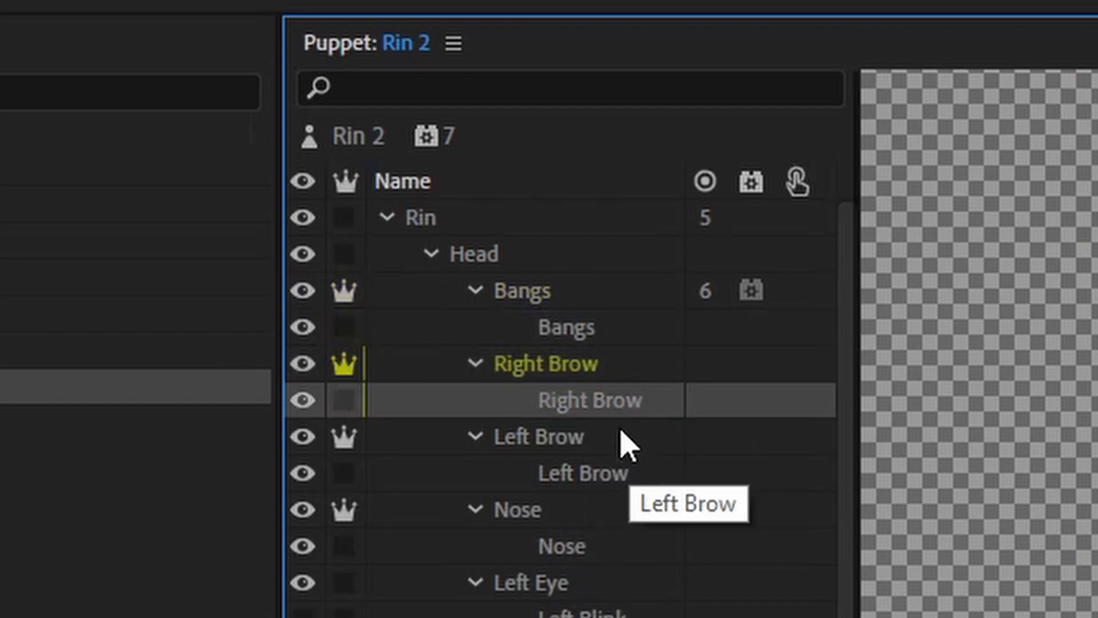
pyautogui.click(610, 440)
pyautogui.click(631, 508)
pyautogui.click(629, 613)
pyautogui.click(627, 360)
pyautogui.click(616, 514)
pyautogui.click(635, 577)
# - Examine the mouth shape layers inside the Mouth group, including Smile and Surprised
pyautogui.click(643, 213)
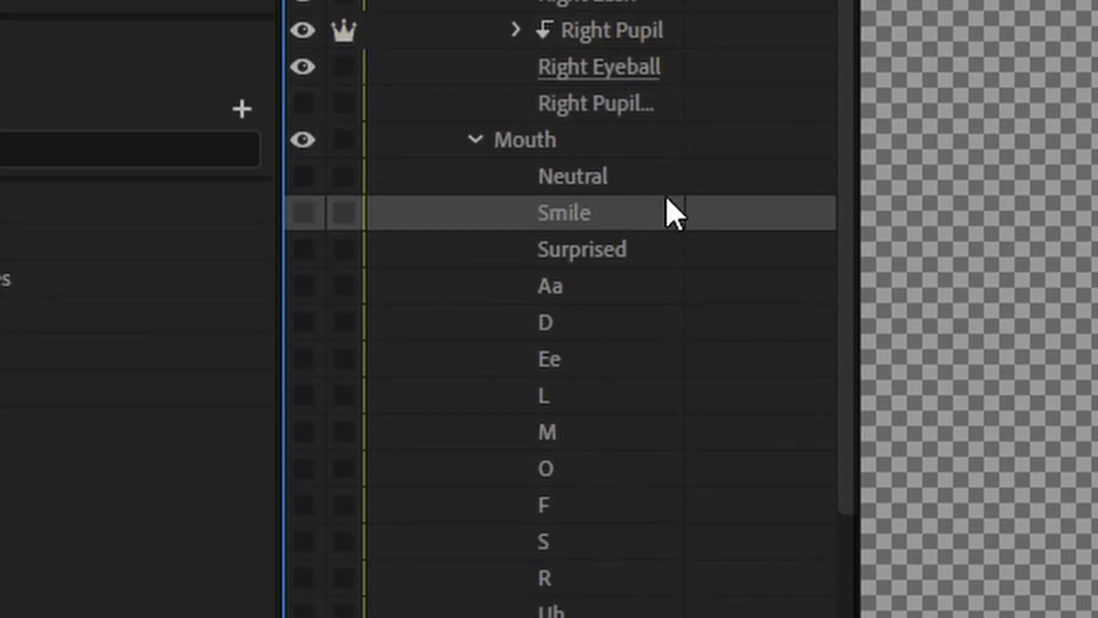
pyautogui.click(588, 369)
pyautogui.click(610, 245)
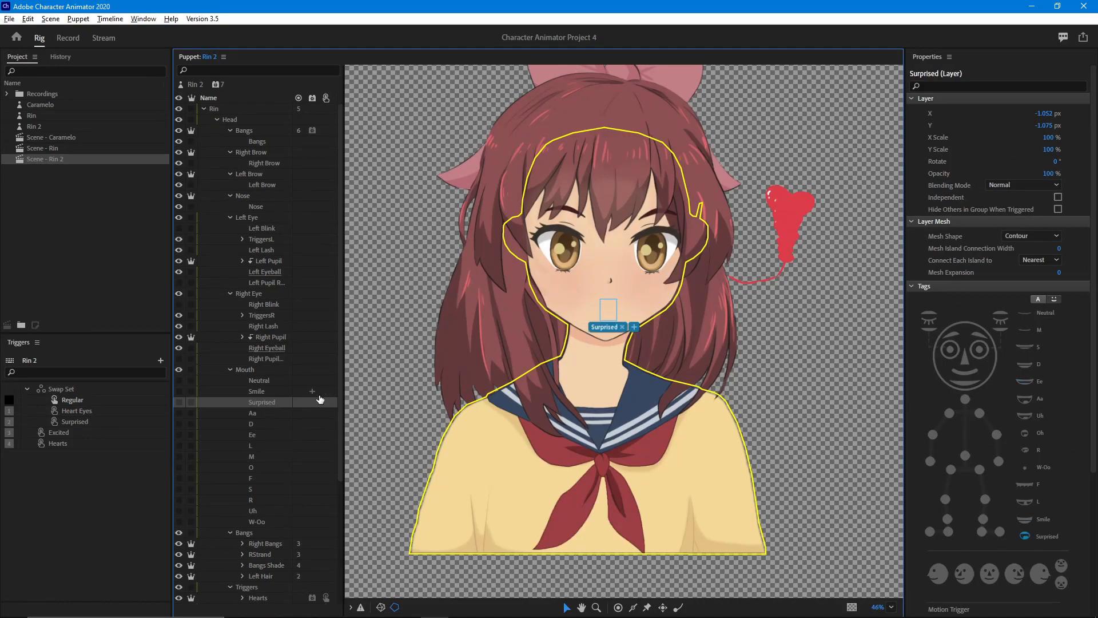
pyautogui.scroll(-2, 779, 245)
# - Select the Mouth group and preview its Neutral, Smile, Surprised and Aa shapes one at a time, hiding each again
pyautogui.click(241, 305)
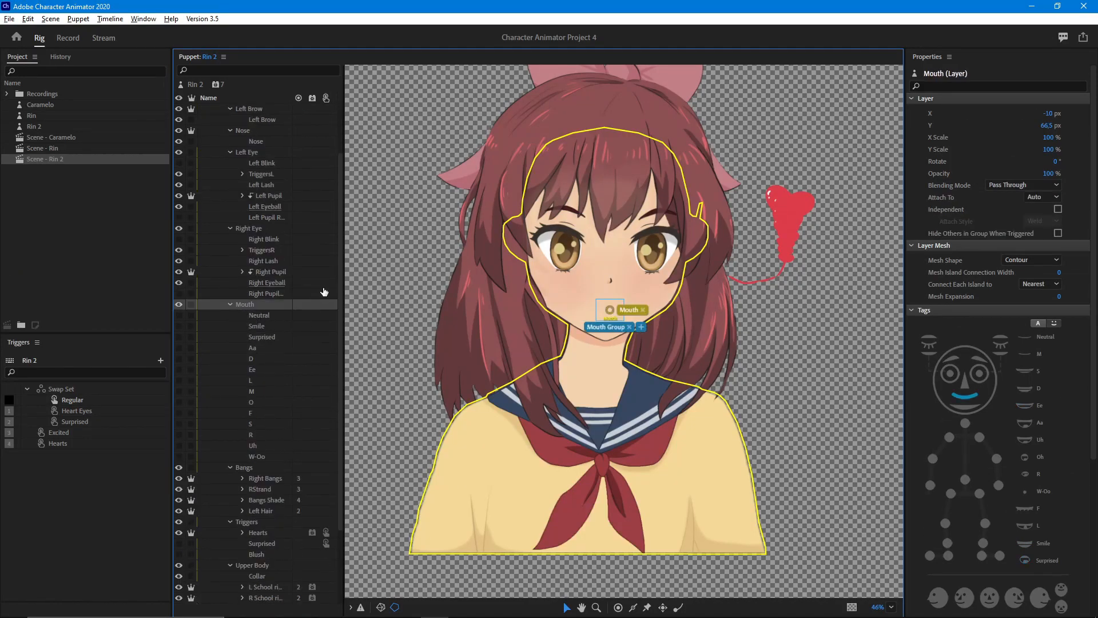
pyautogui.scroll(5, 587, 304)
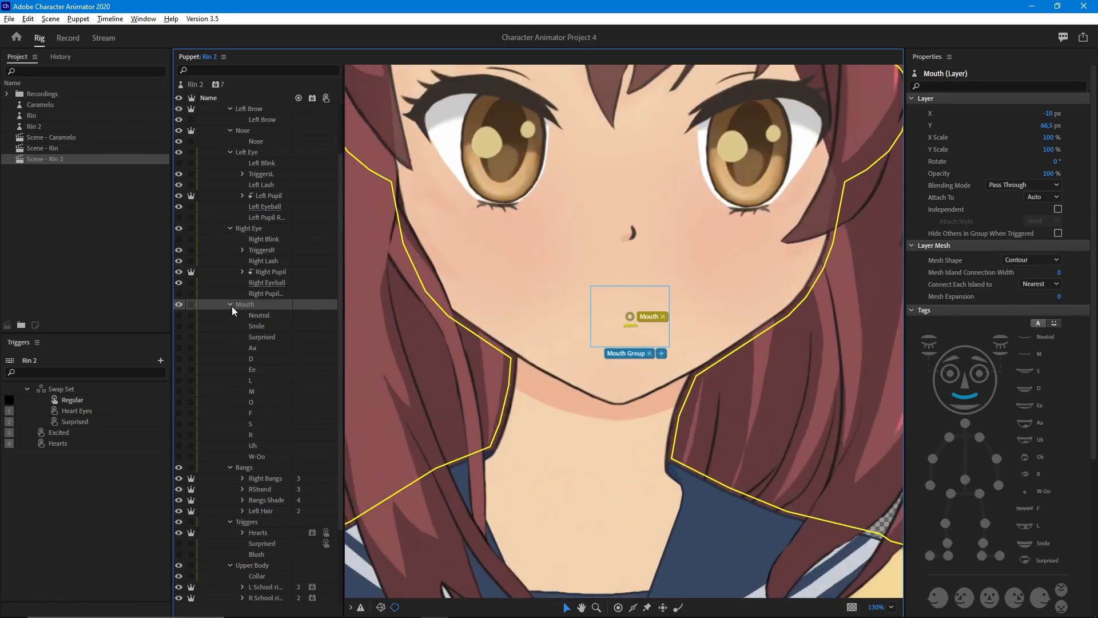
pyautogui.click(178, 316)
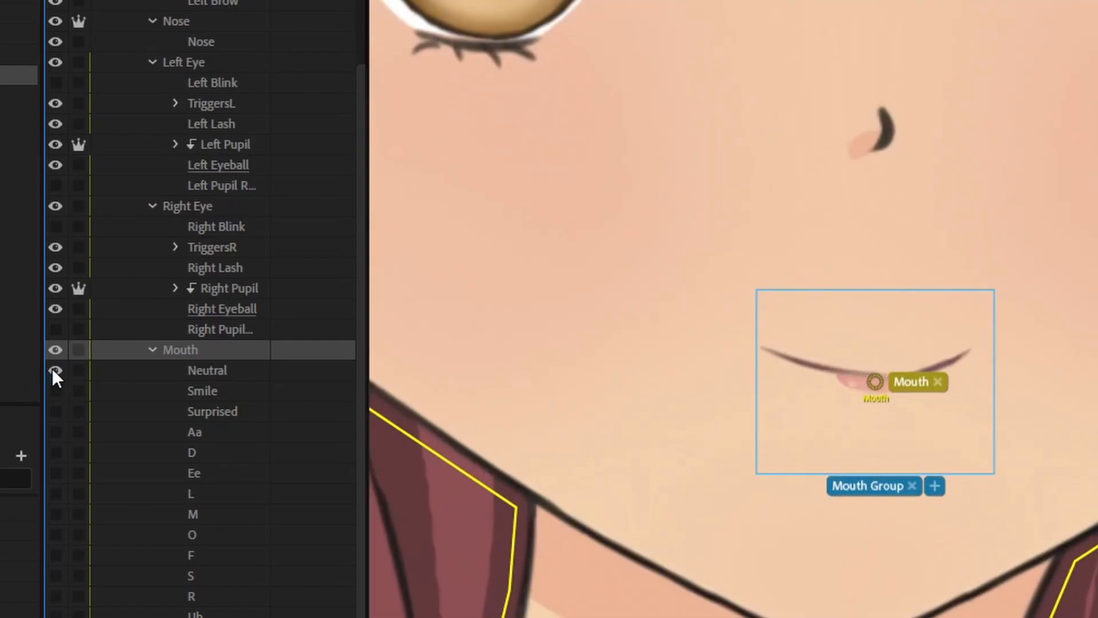
pyautogui.click(55, 390)
pyautogui.click(53, 407)
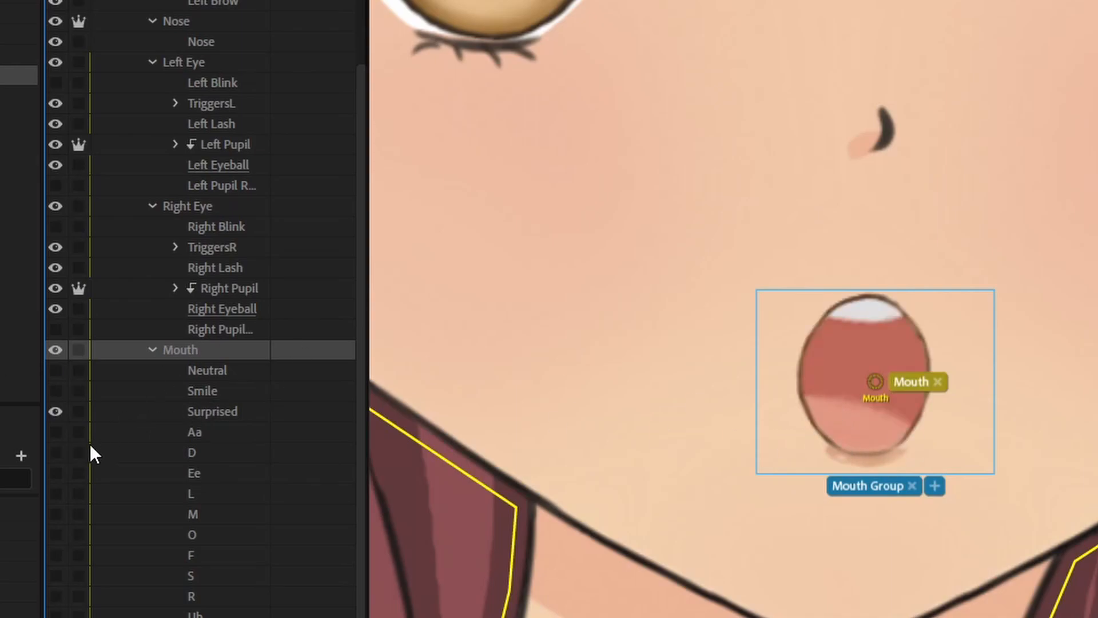
pyautogui.click(56, 411)
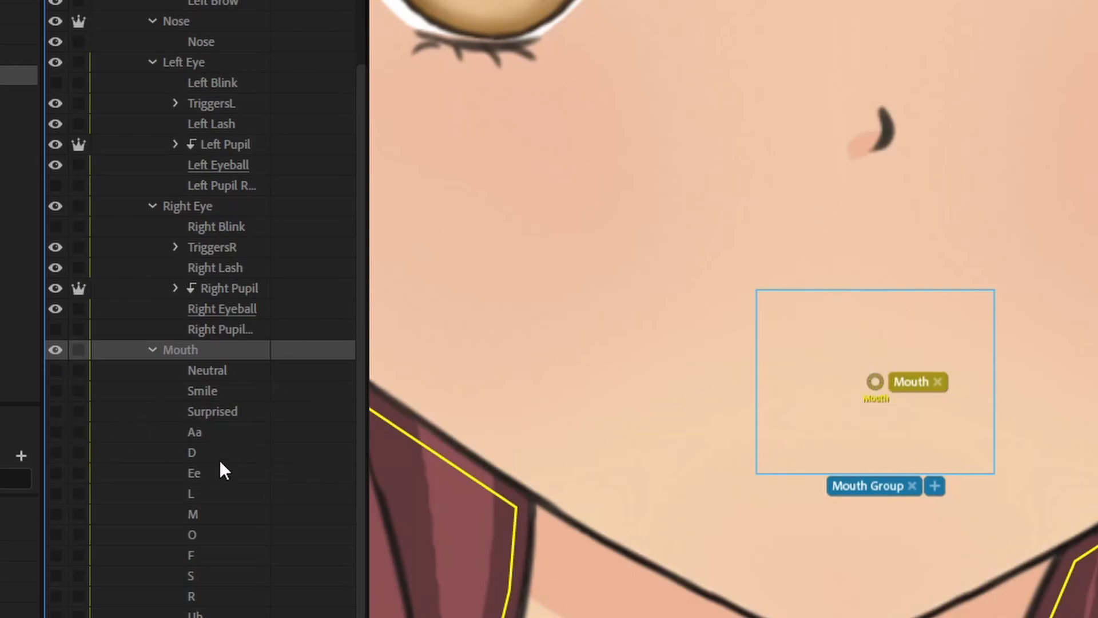
pyautogui.click(56, 431)
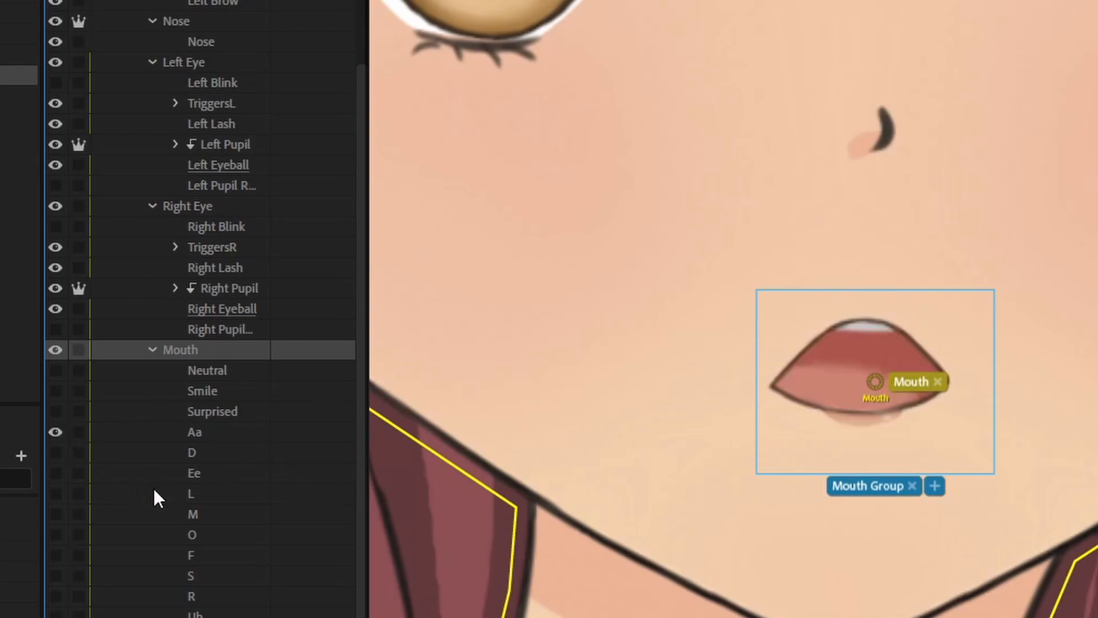
pyautogui.click(54, 433)
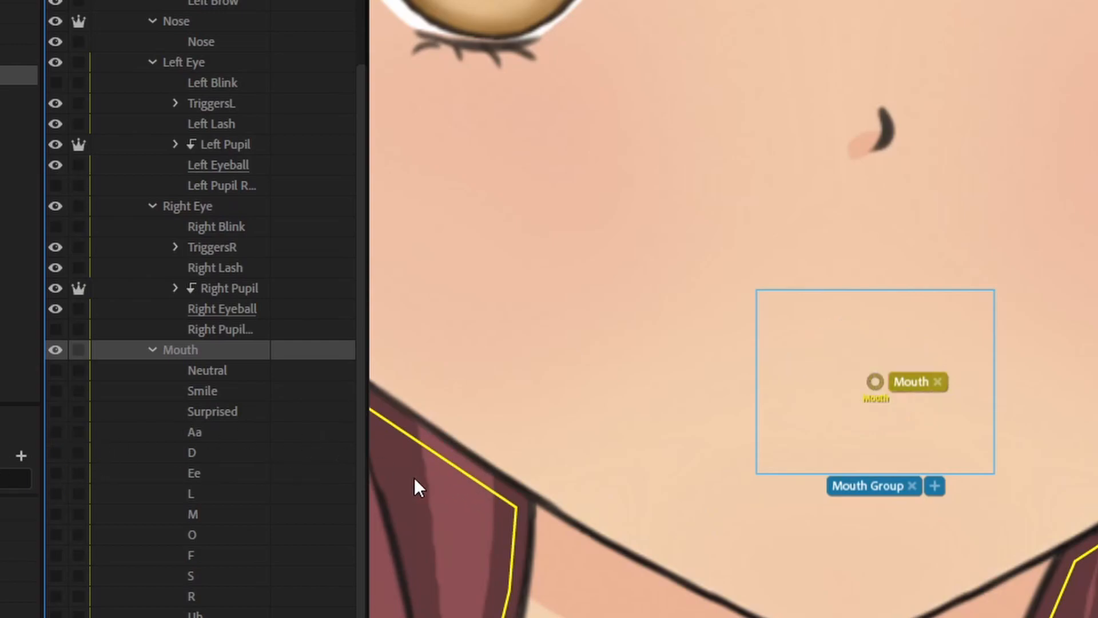
pyautogui.scroll(-3, 360, 494)
pyautogui.scroll(-1, 130, 240)
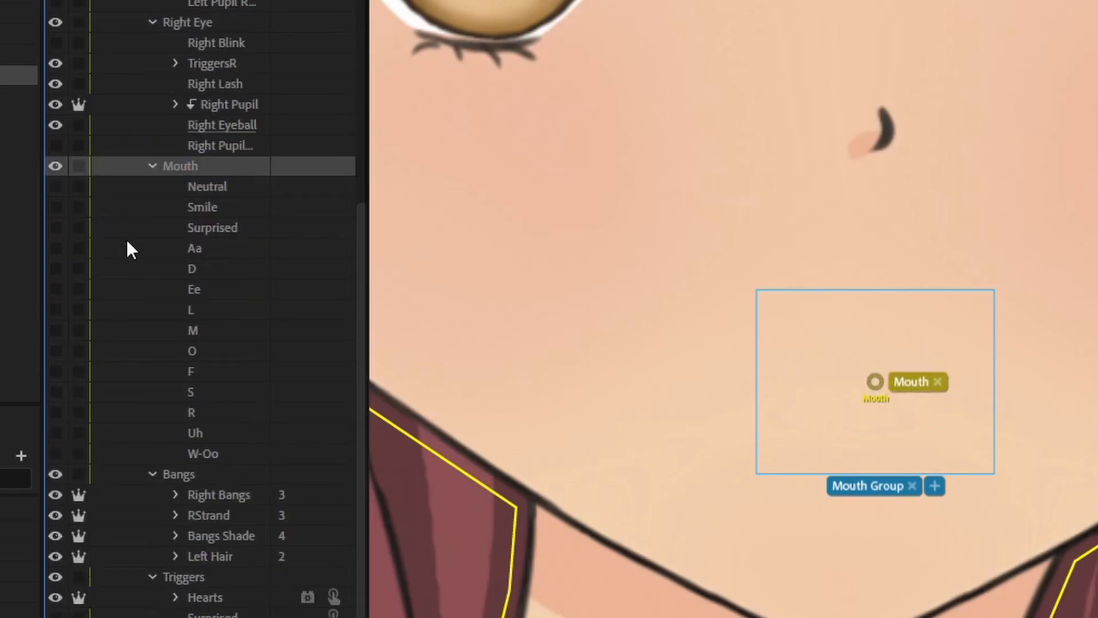
# - Return to the Record workspace, test the Excited and Hearts triggers on the puppet, and select the Hearts trigger
pyautogui.click(68, 38)
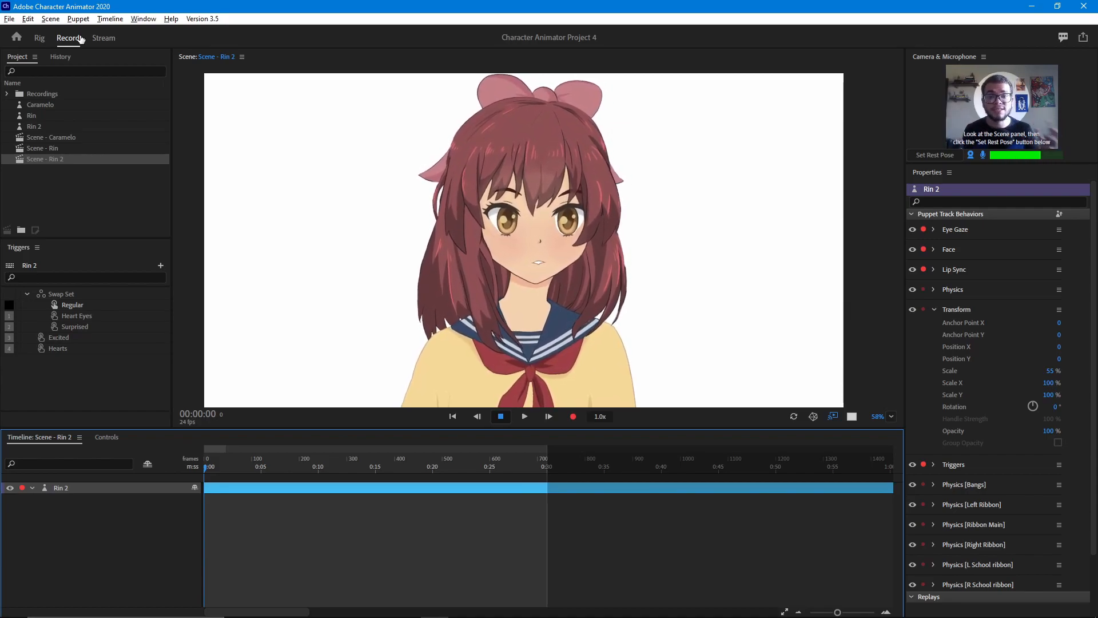
pyautogui.click(255, 279)
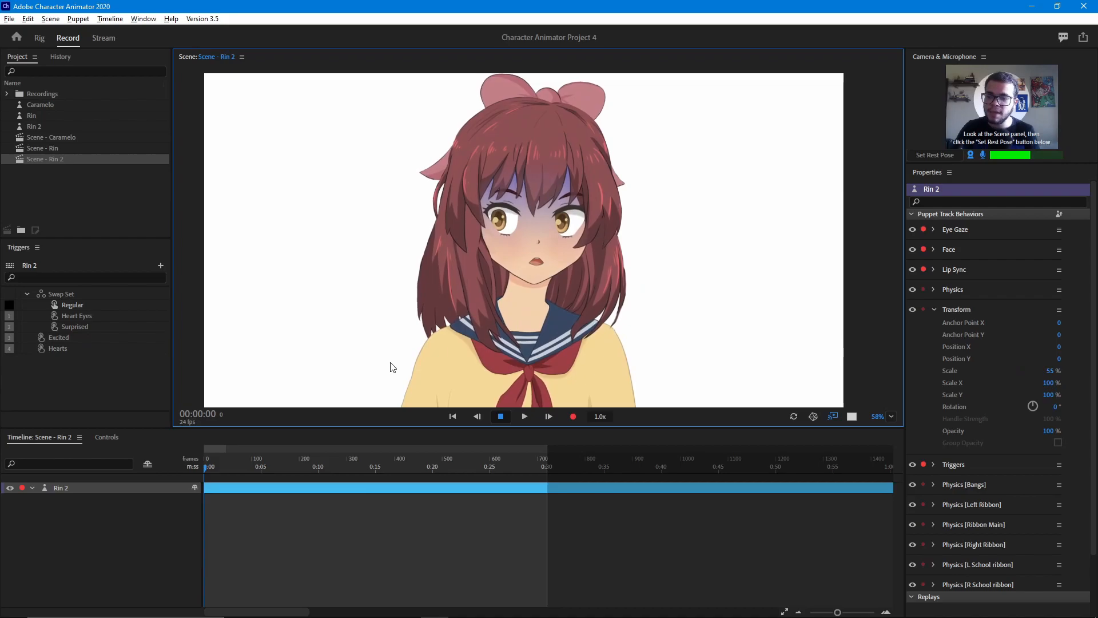
pyautogui.press('3')
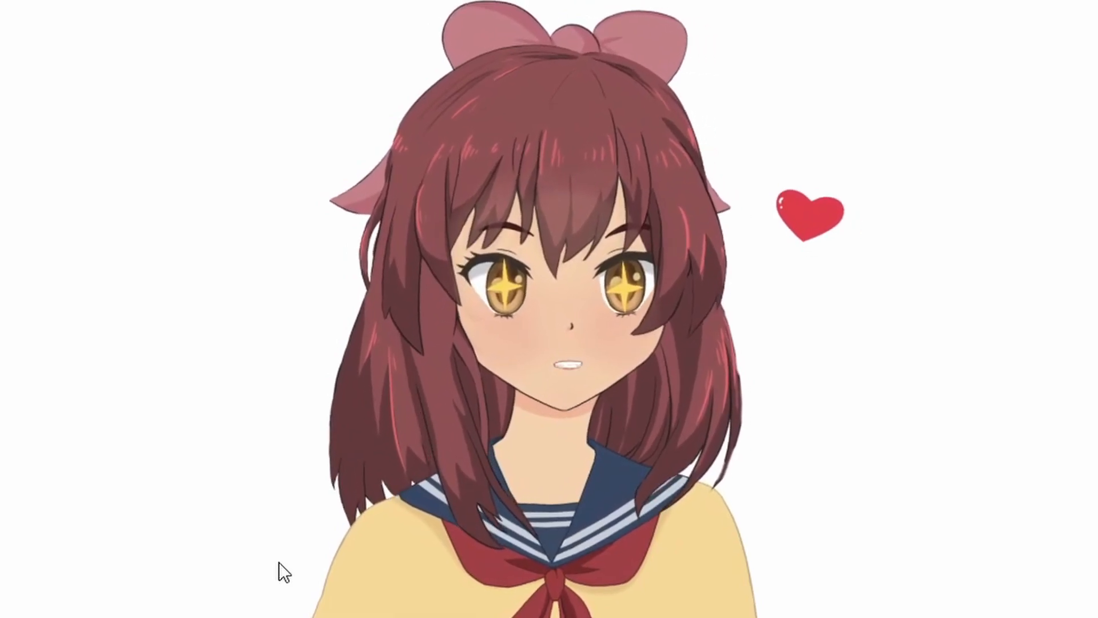
pyautogui.press('4')
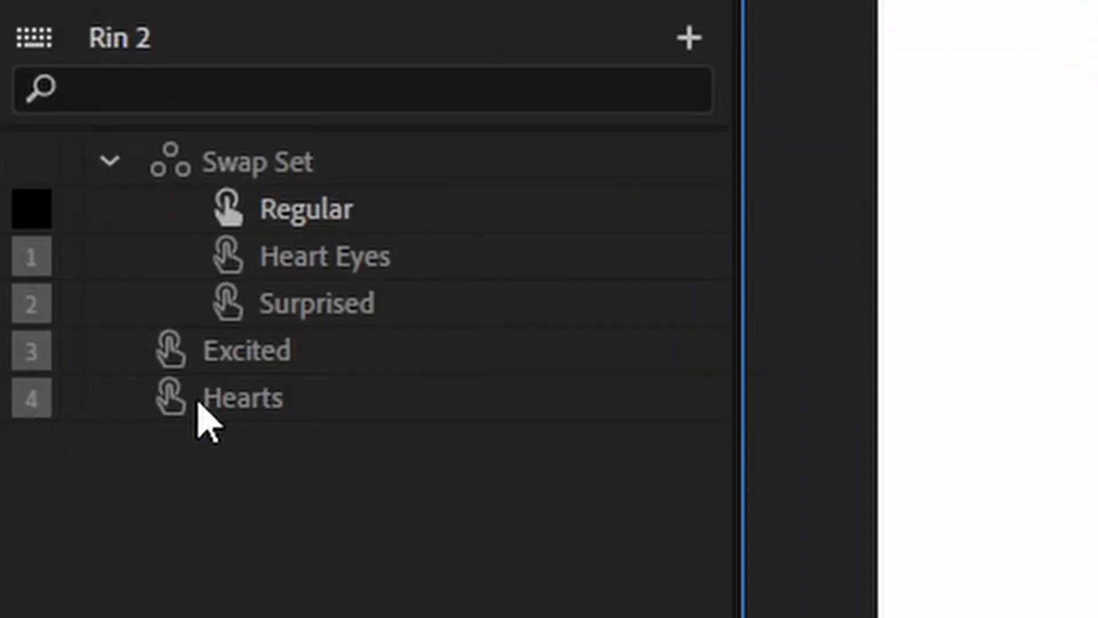
pyautogui.click(199, 402)
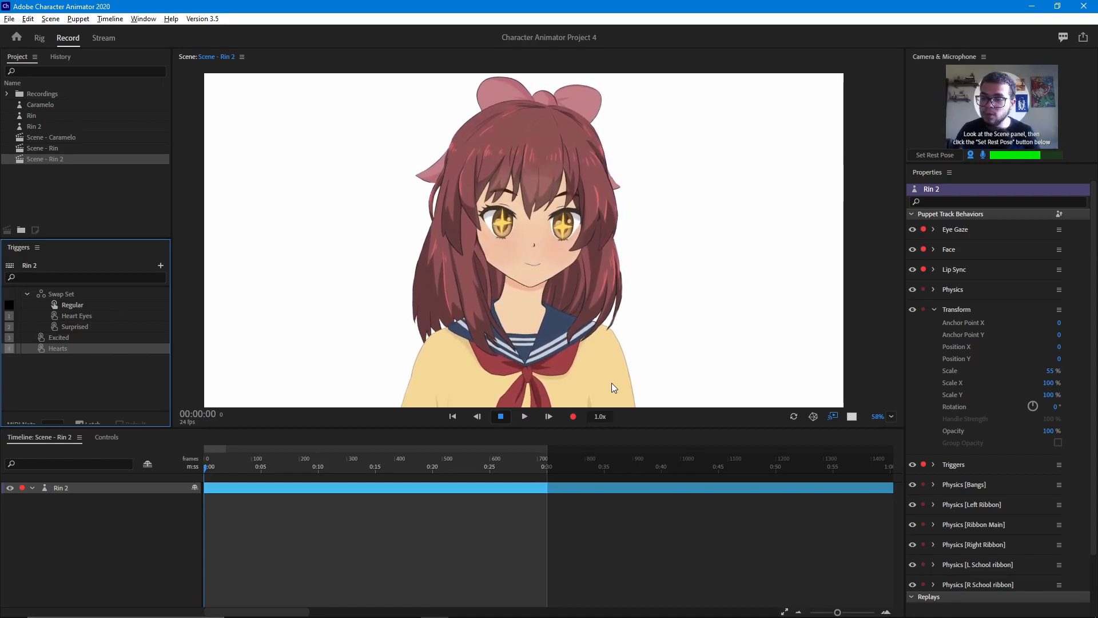
# - Record a take of about 14 seconds, firing the Excited, Surprised, Hearts and Heart Eyes triggers during the performance
pyautogui.click(573, 416)
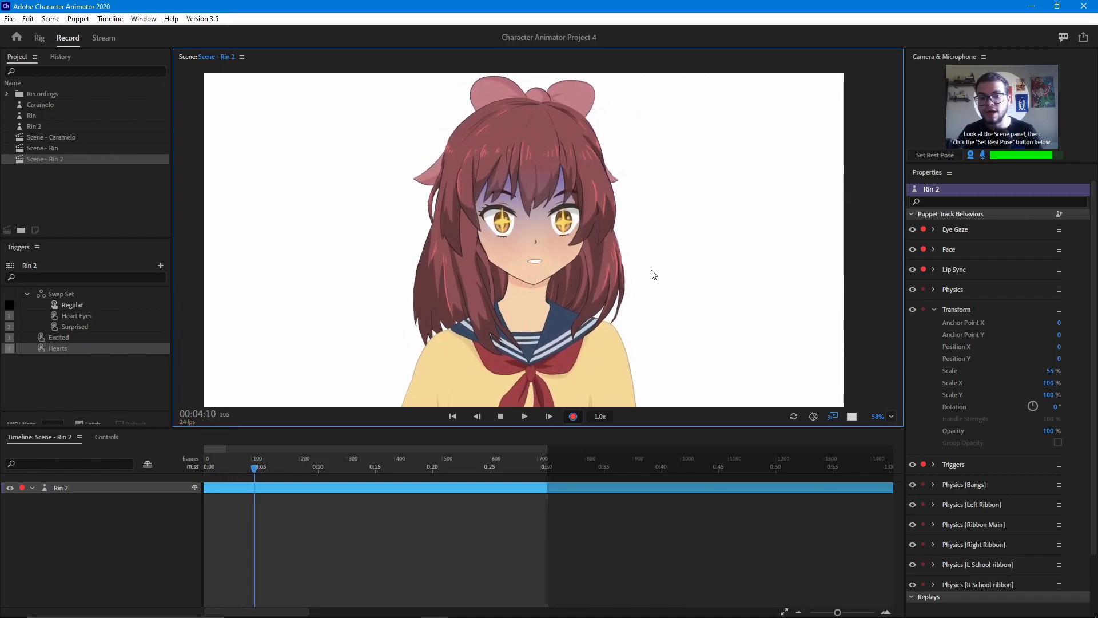
pyautogui.press('4')
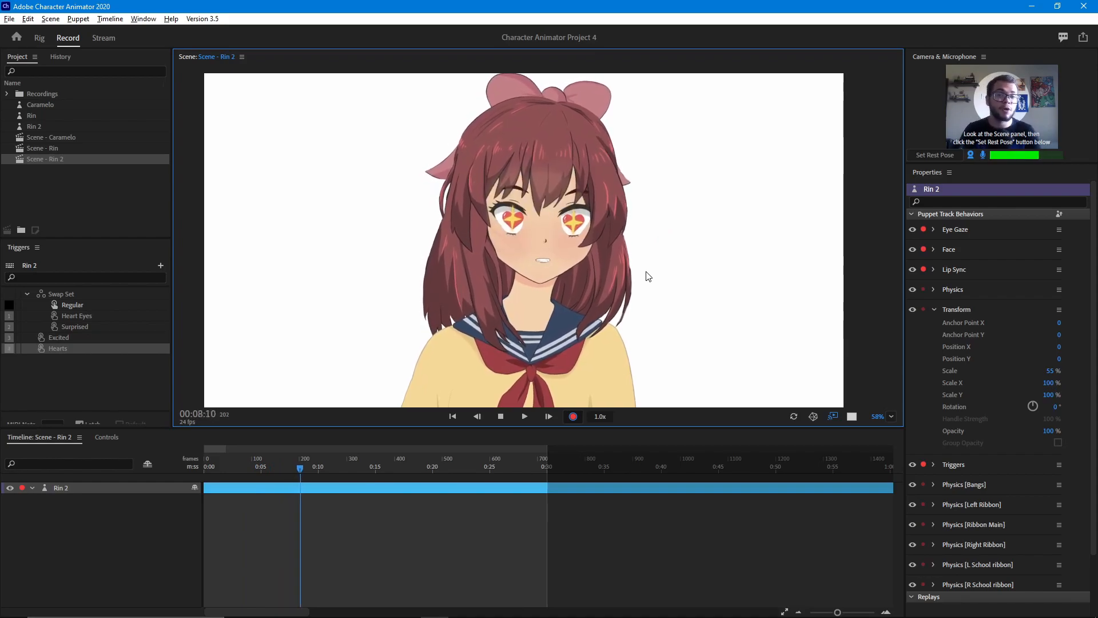
pyautogui.press('1')
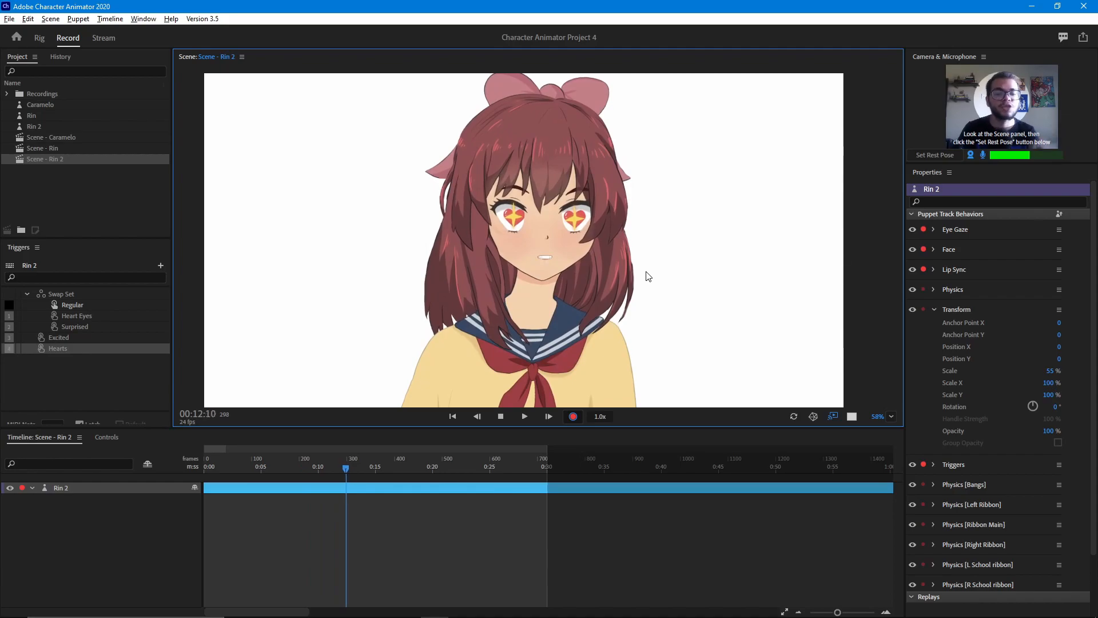
pyautogui.click(574, 417)
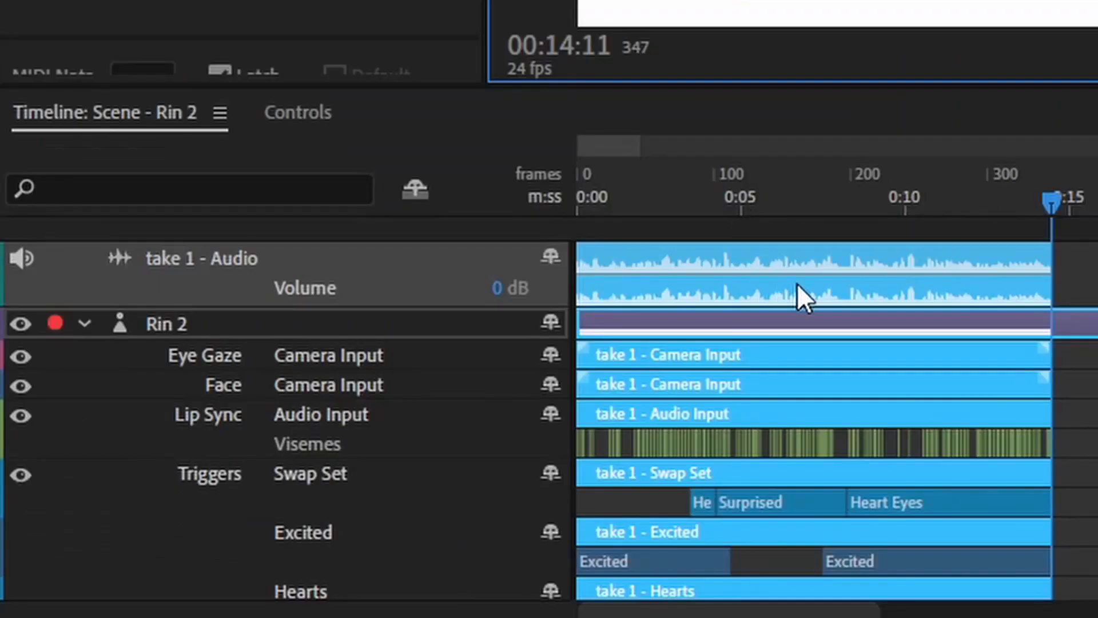
# - Review the recorded take's tracks in the timeline, checking the playback positions 00:09:06 and 00:05:16
pyautogui.scroll(-1, 275, 496)
pyautogui.click(881, 198)
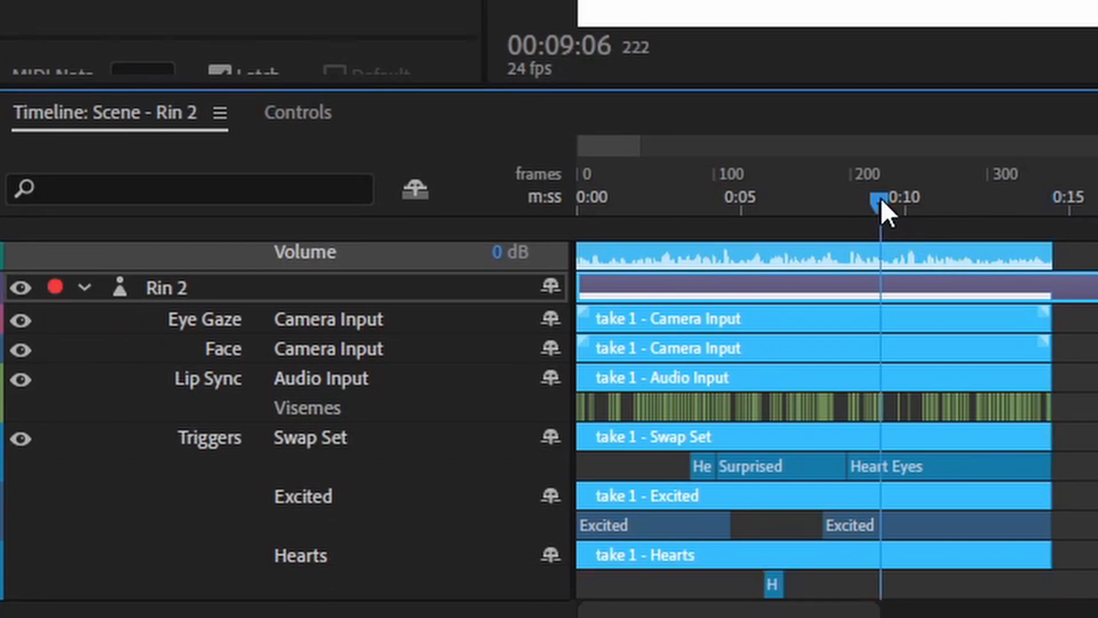
pyautogui.click(762, 222)
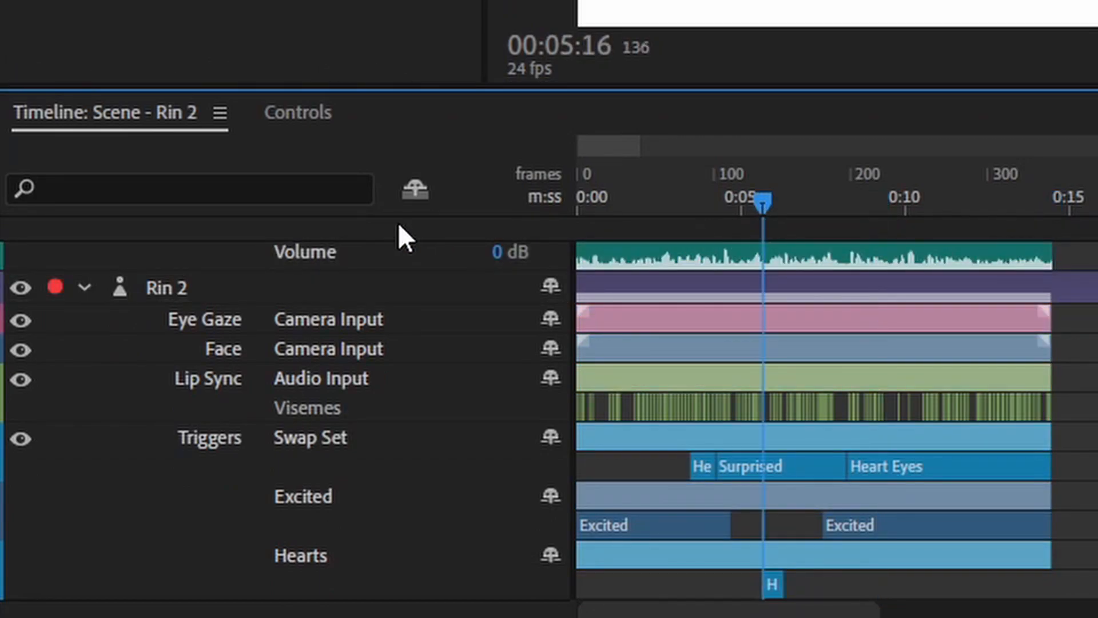
pyautogui.scroll(1, 270, 286)
# - Select the Rin 2 track and try toggling the recording state of its Eye Gaze and Lip Sync behaviors
pyautogui.click(252, 322)
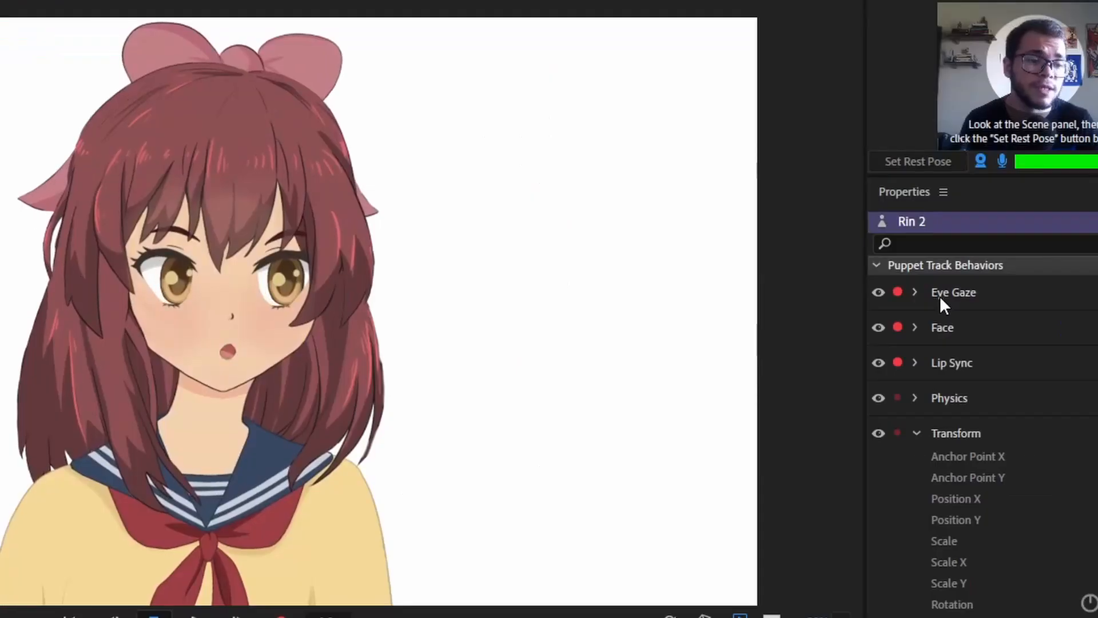
pyautogui.click(897, 291)
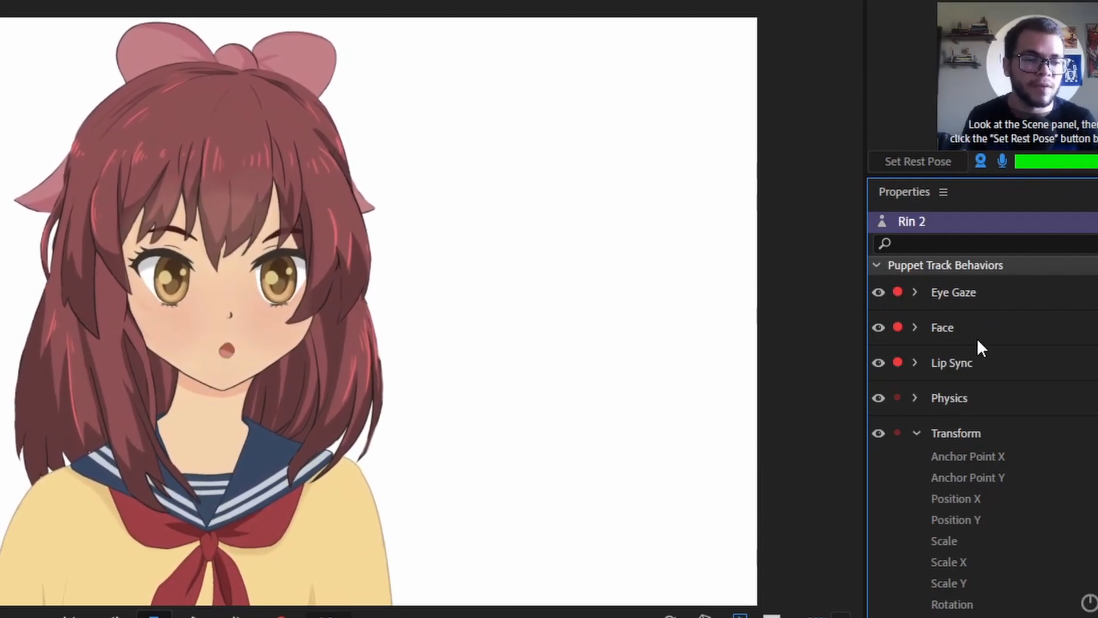
pyautogui.click(898, 362)
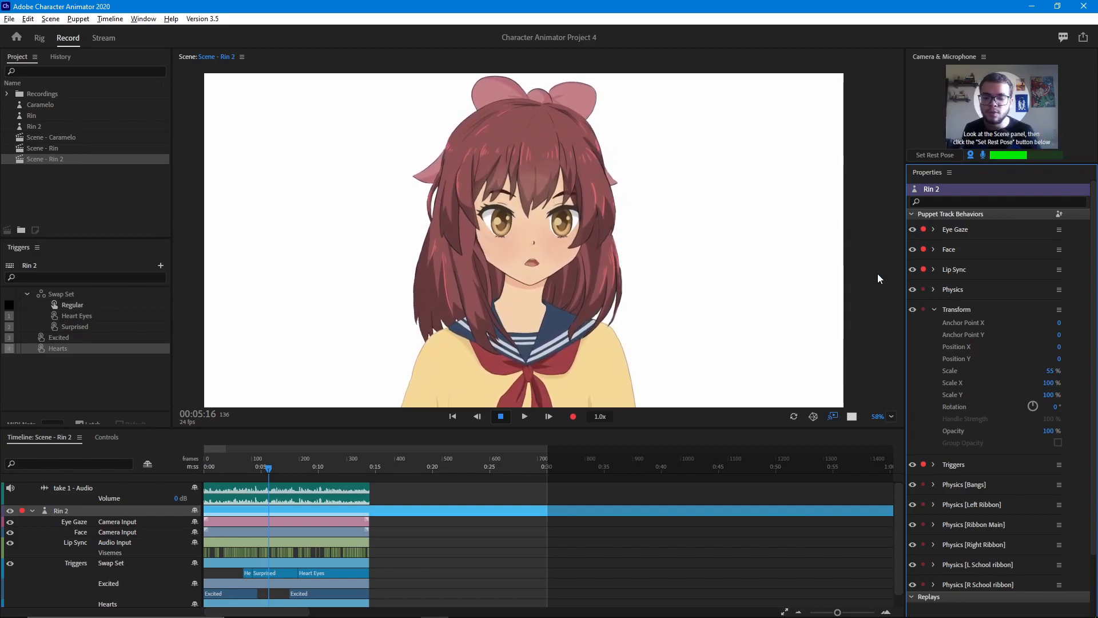
# - Select the take 1 audio track and look up the command for computing a lip sync take from scene audio
pyautogui.click(305, 467)
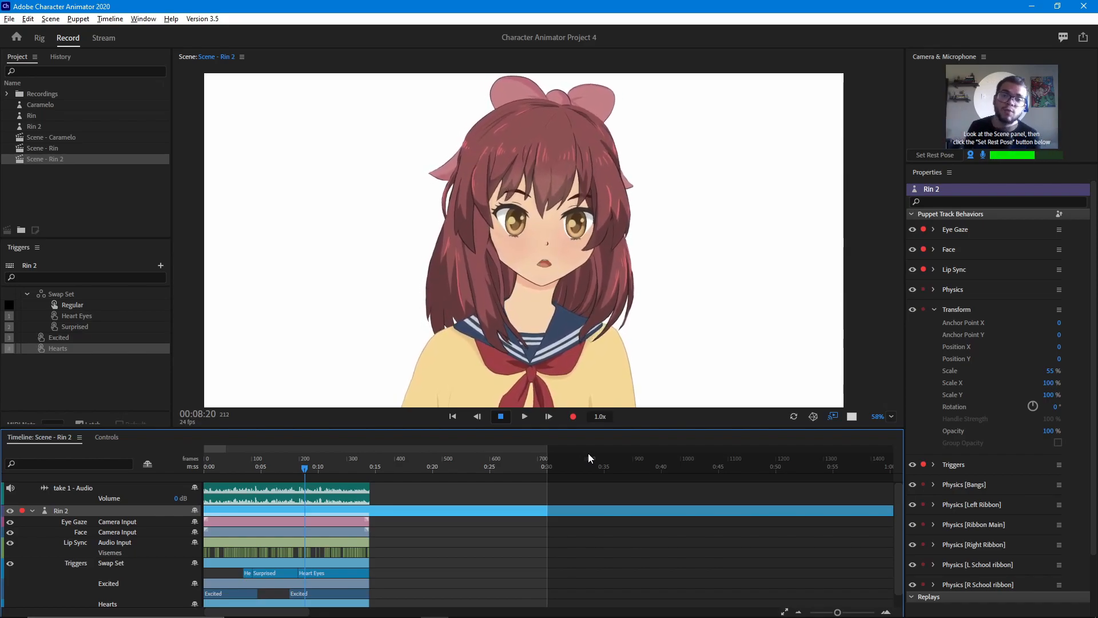
pyautogui.click(336, 493)
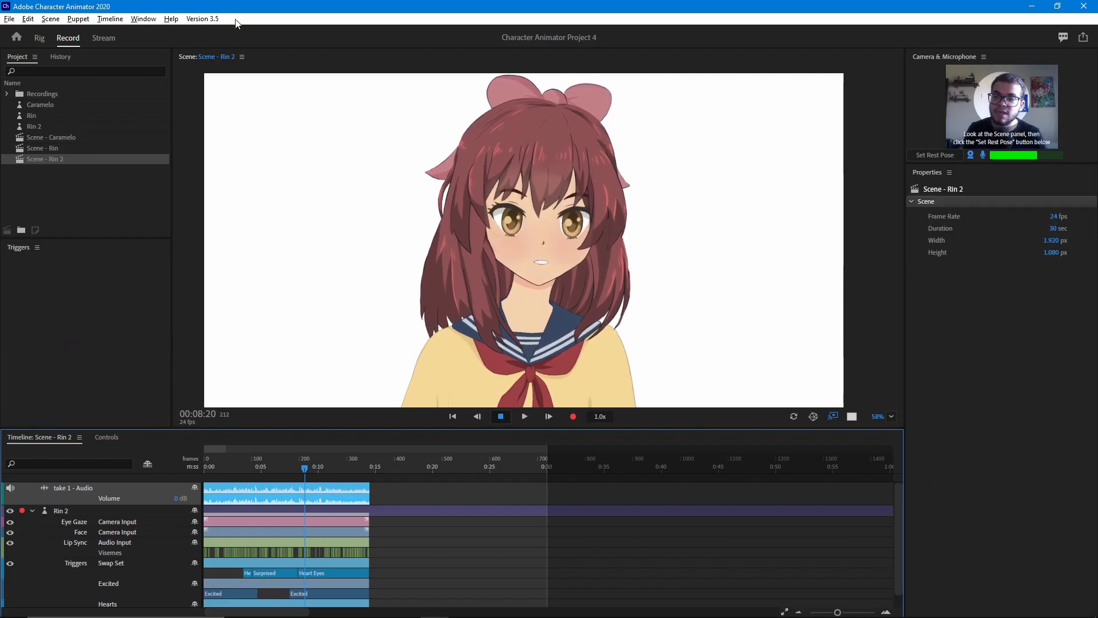
pyautogui.click(84, 23)
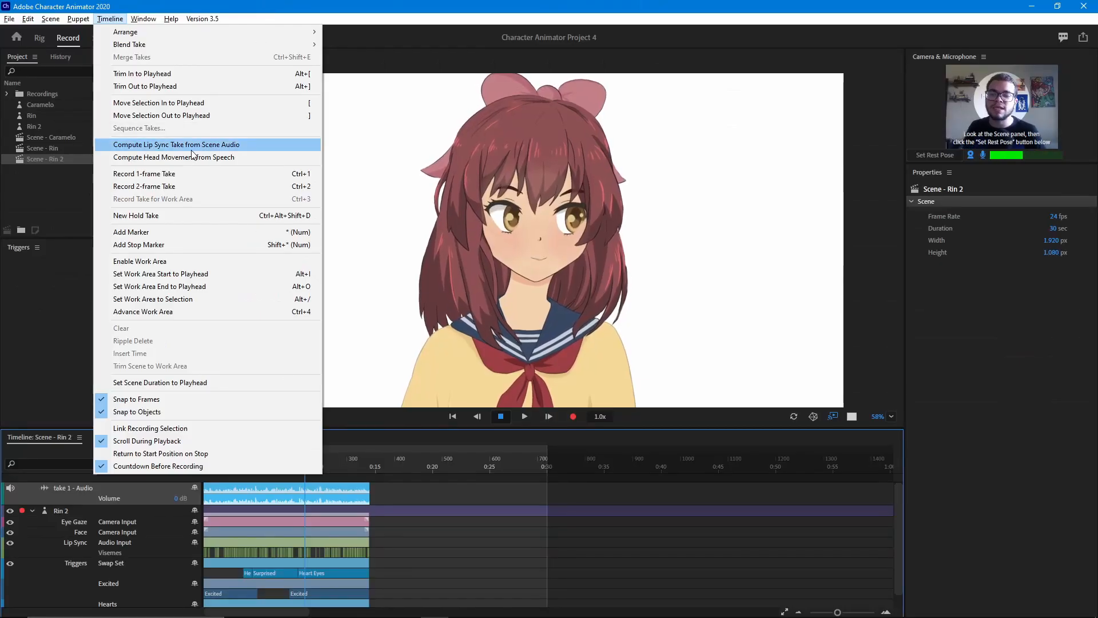
pyautogui.click(312, 5)
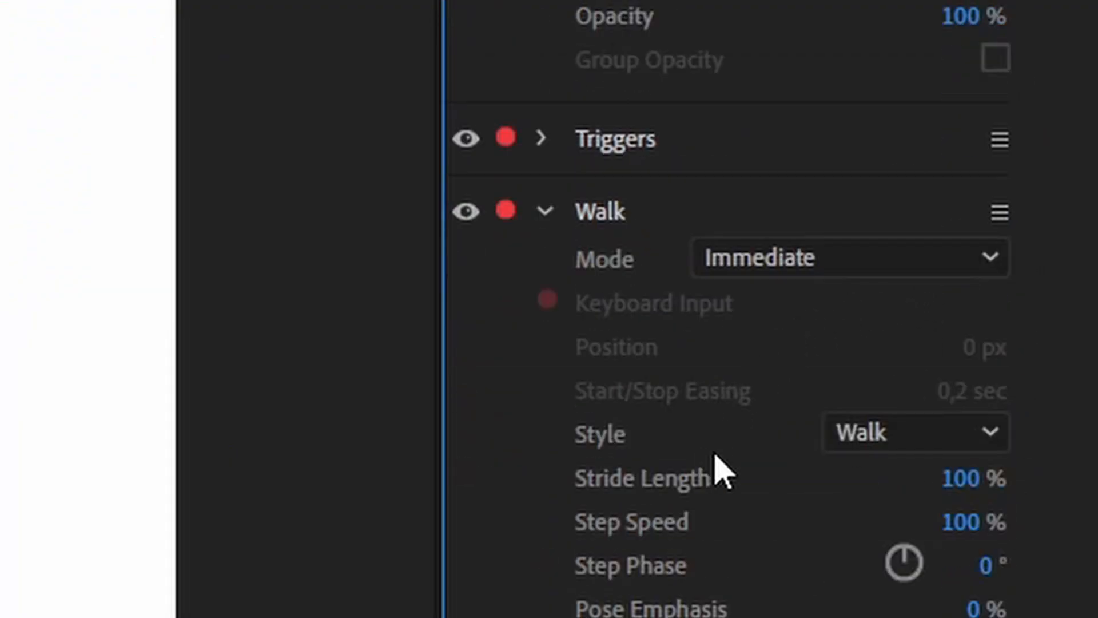
# - Set Walkbot's Walk mode to Left & Right Arrow keys and test the puppet walking toward the right
pyautogui.click(800, 264)
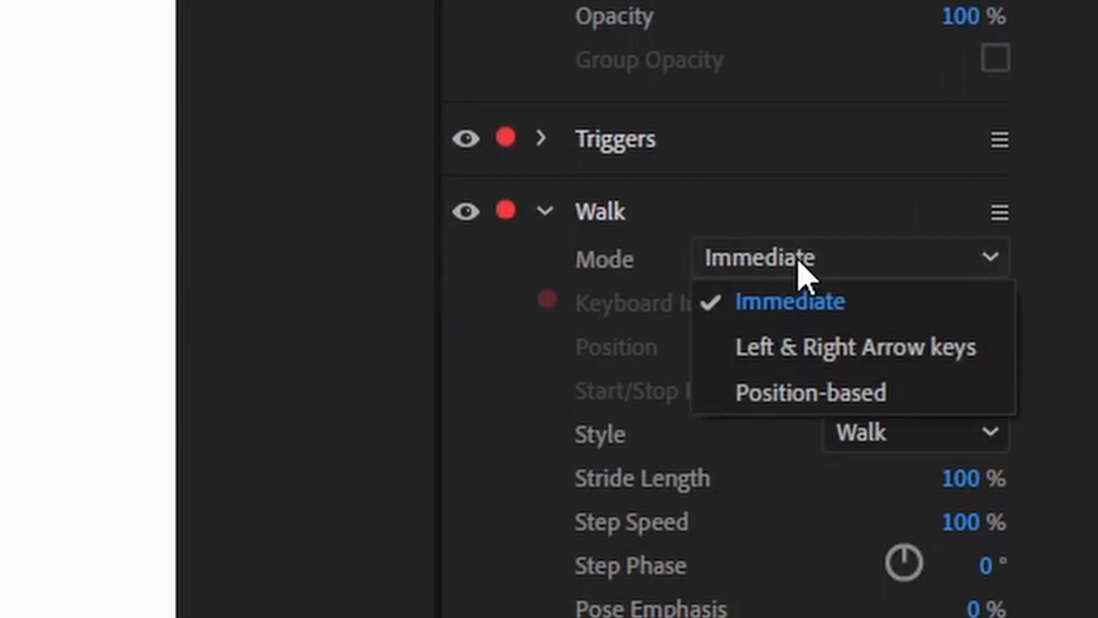
pyautogui.click(875, 347)
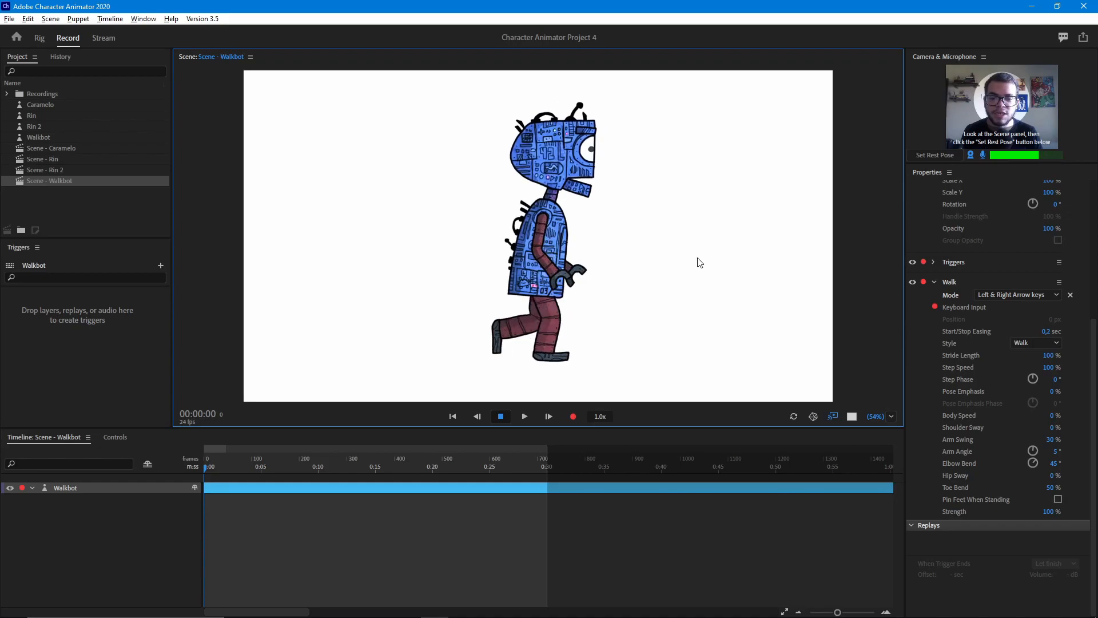
pyautogui.press('Right')
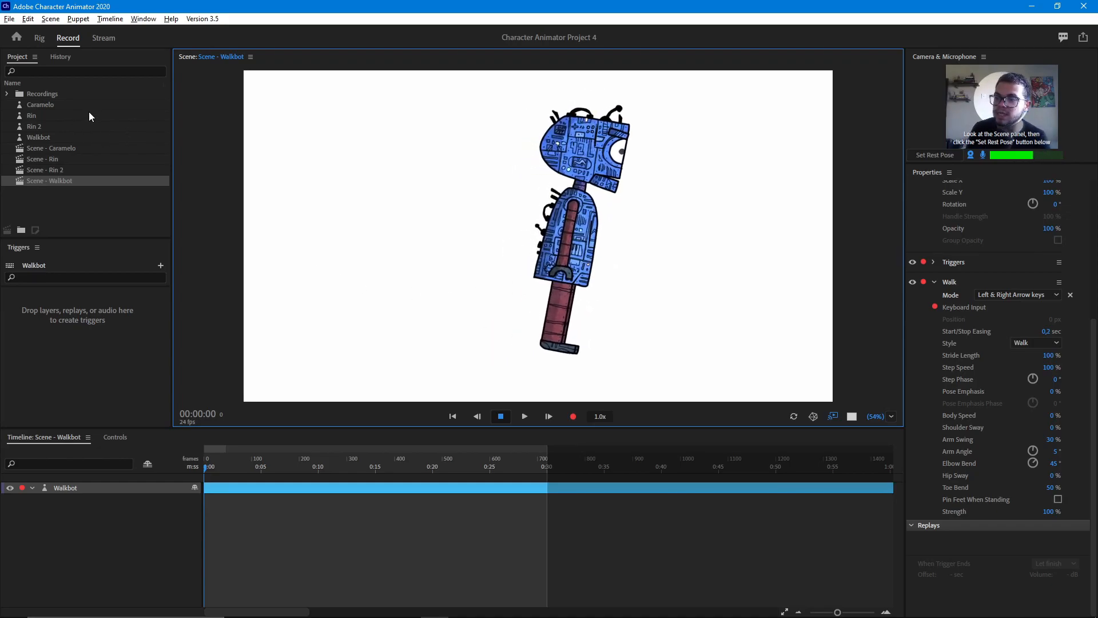
# - Open the Caramelo scene and look through its puppet behaviors for the Walk settings
pyautogui.click(84, 148)
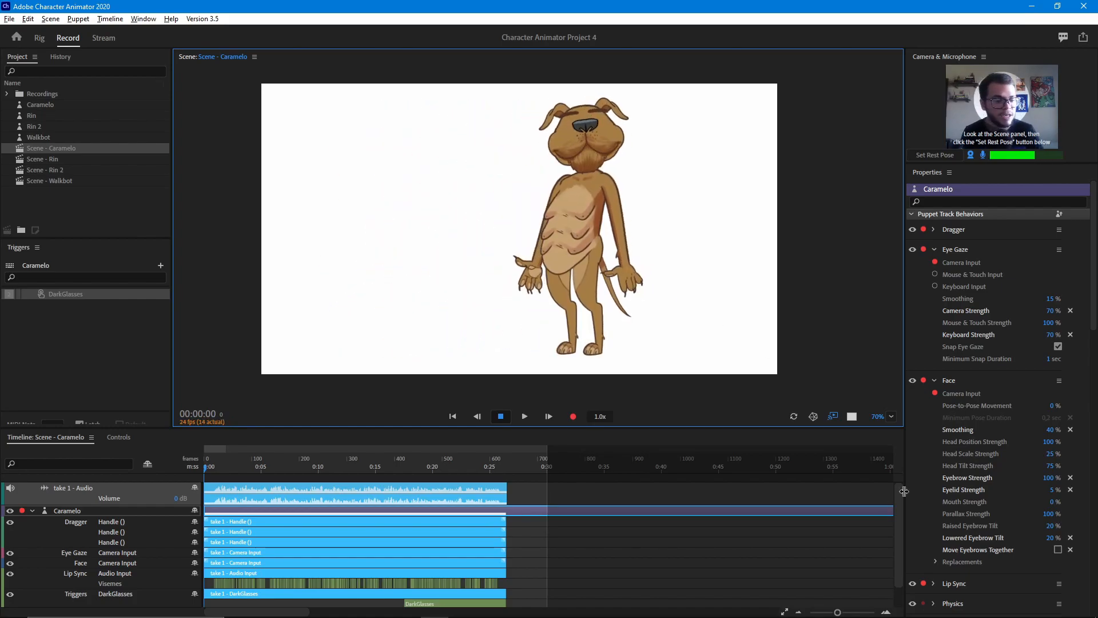
pyautogui.scroll(-15, 972, 486)
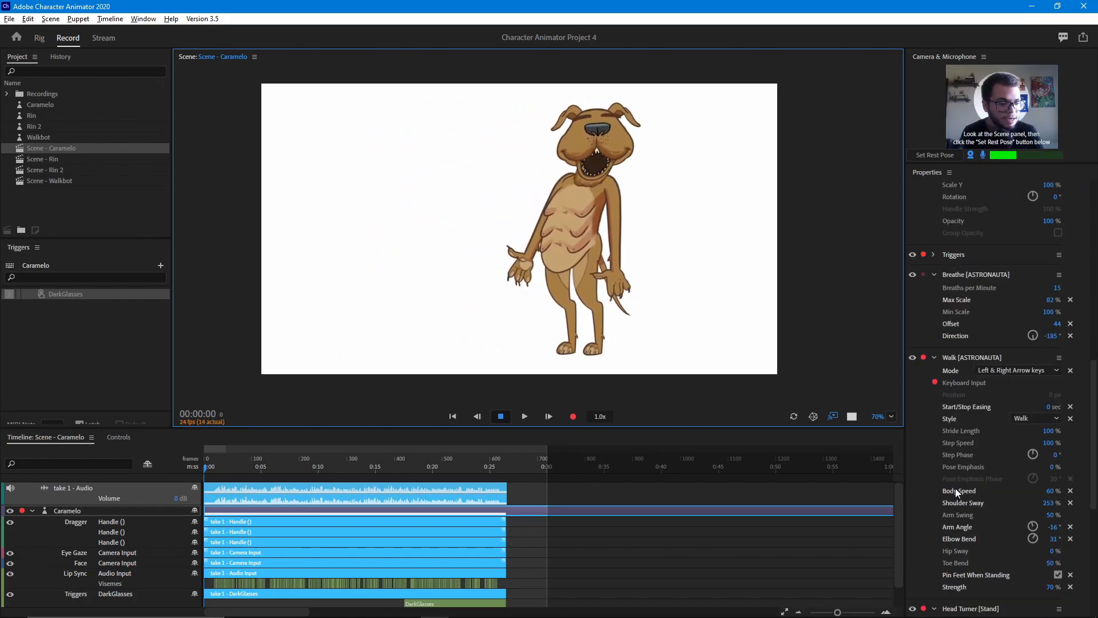
pyautogui.scroll(5, 977, 420)
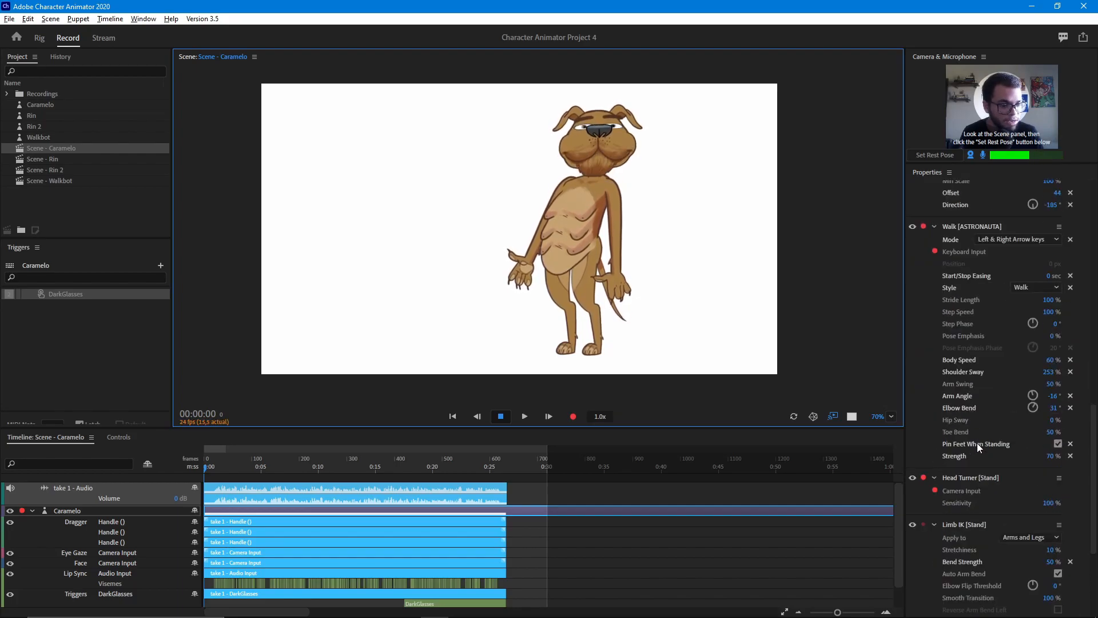
# - Set Caramelo's Walk Body Speed to 100% and test the puppet walking left and right
pyautogui.click(1050, 359)
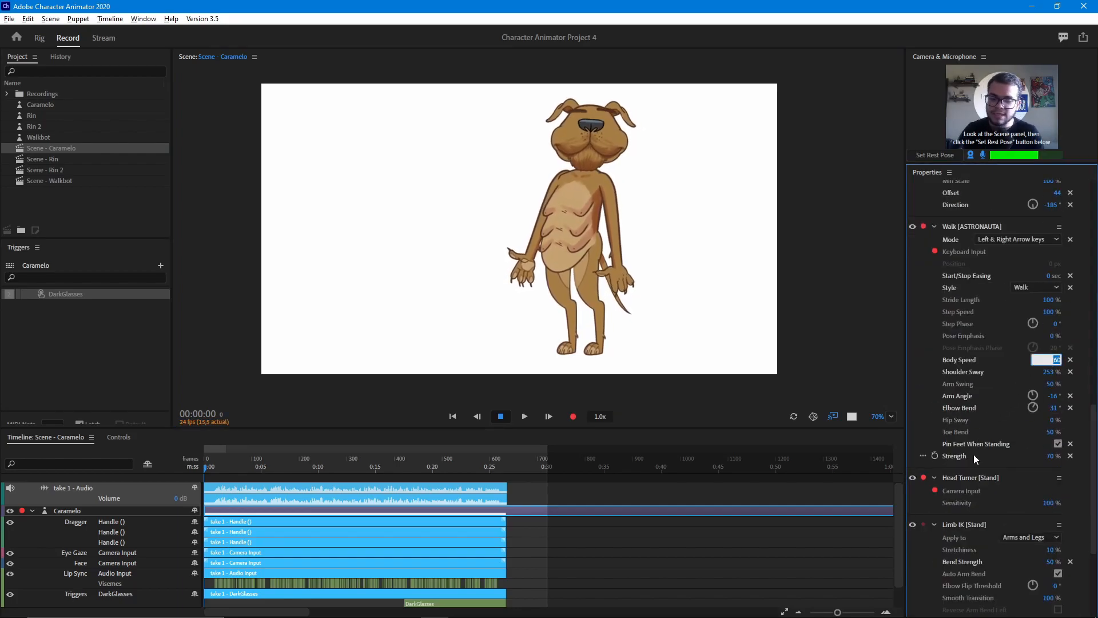
pyautogui.click(974, 456)
pyautogui.press('Left')
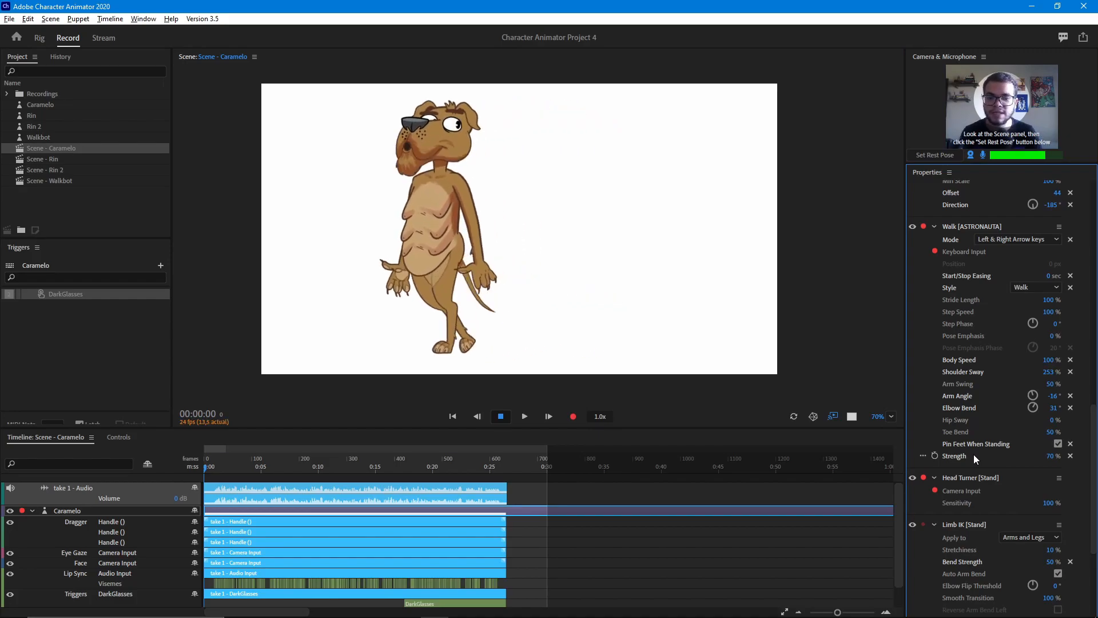
pyautogui.press('Right')
pyautogui.press('Right')
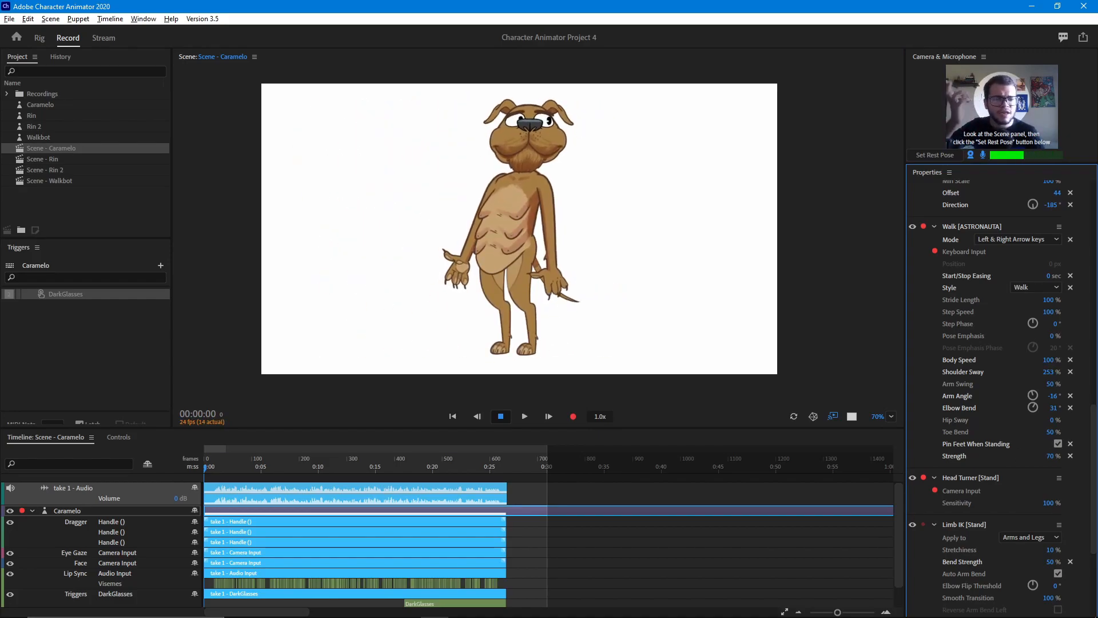
# - Examine Caramelo's Face, Head Turner and Limb IK behavior settings, including what Stretchiness does
pyautogui.scroll(15, 1017, 344)
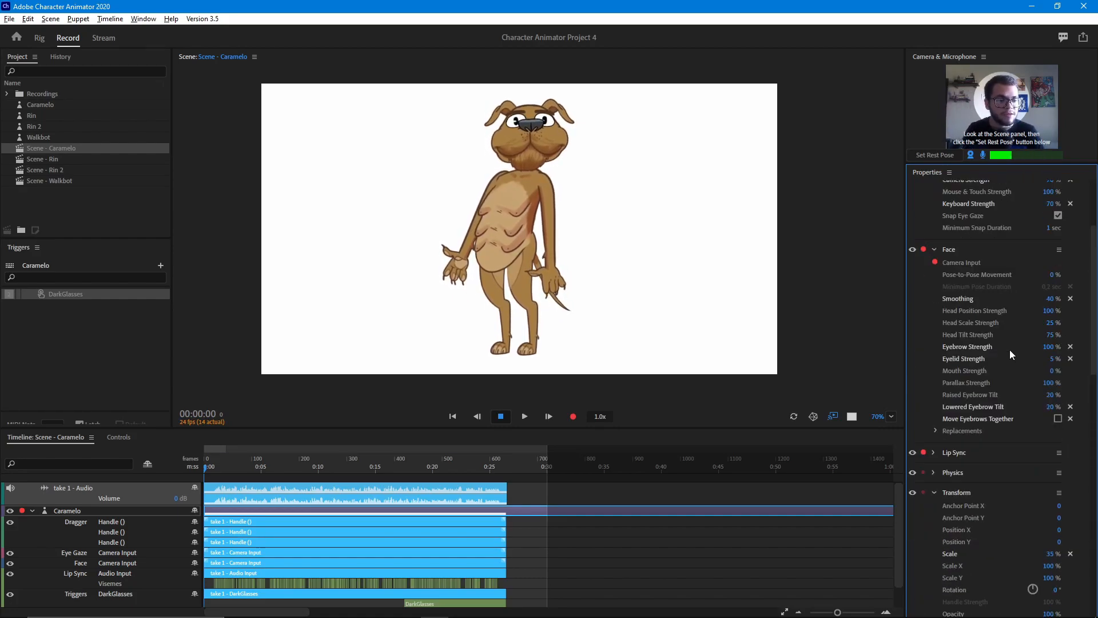
pyautogui.scroll(-15, 1010, 350)
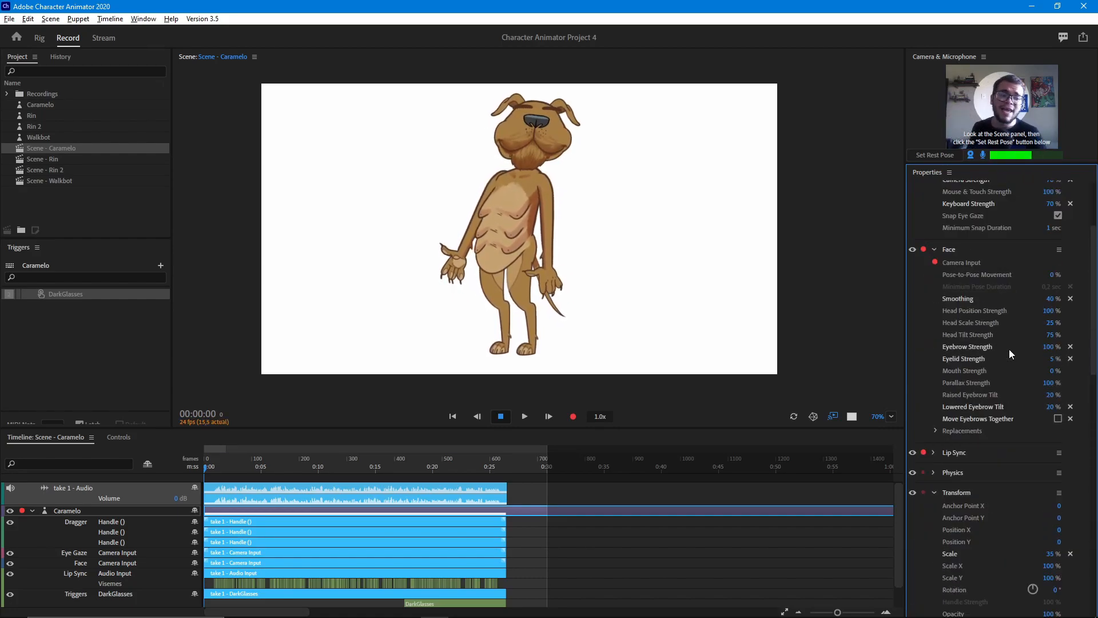
pyautogui.scroll(-5, 1009, 349)
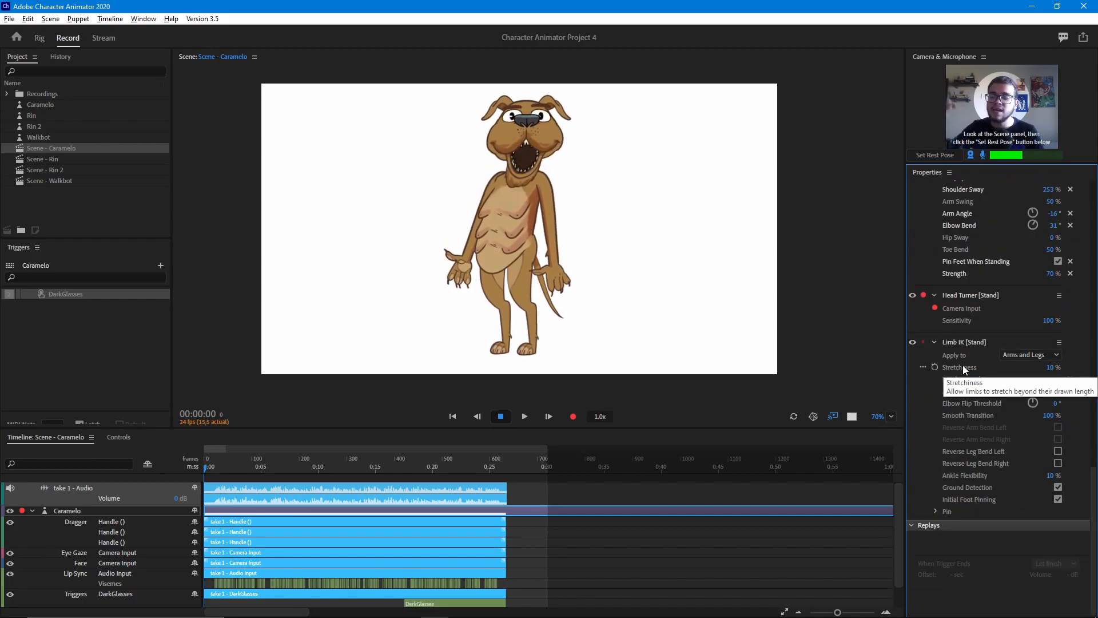
pyautogui.scroll(10, 953, 367)
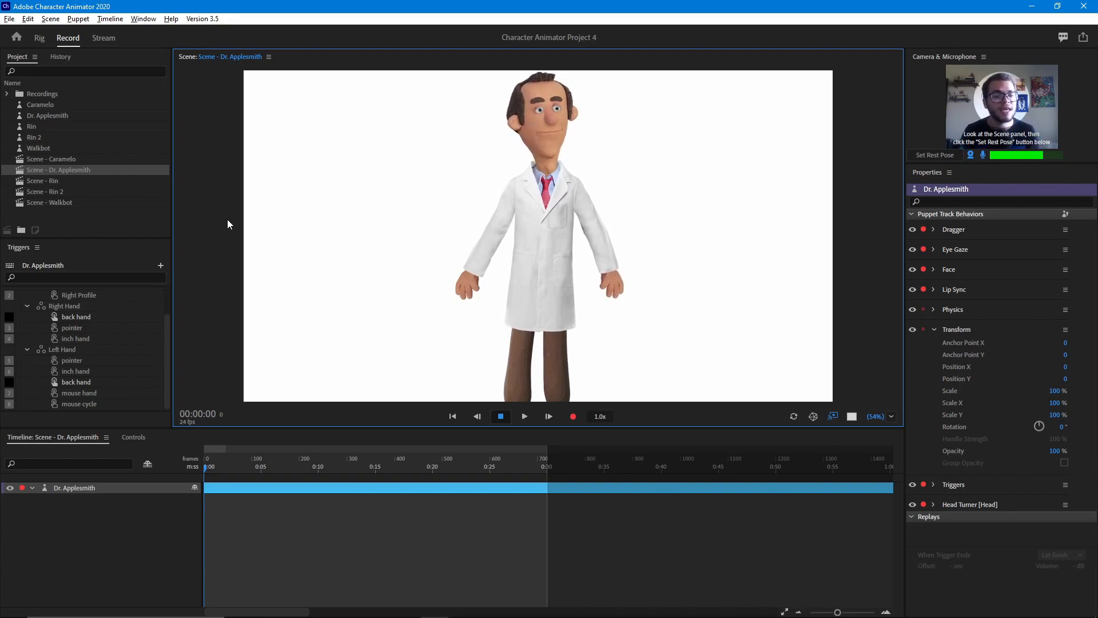
# - Test the draggable hands of the Dr. Applesmith puppet by moving each arm outward and up in the scene
pyautogui.moveTo(462, 281); pyautogui.dragTo(423, 240)
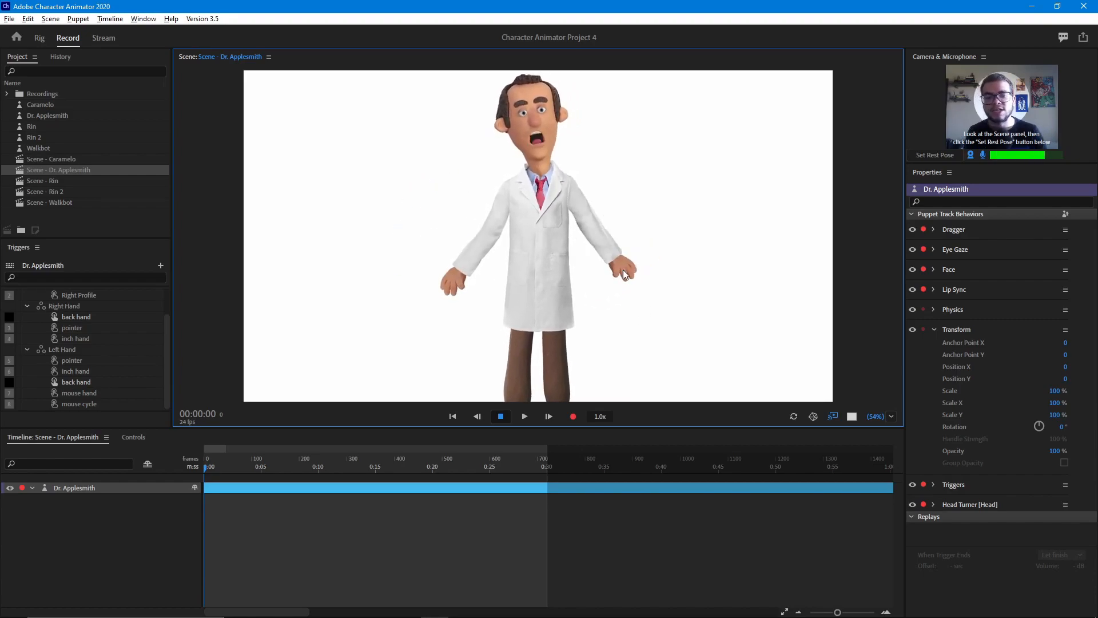
pyautogui.moveTo(613, 287); pyautogui.dragTo(642, 240)
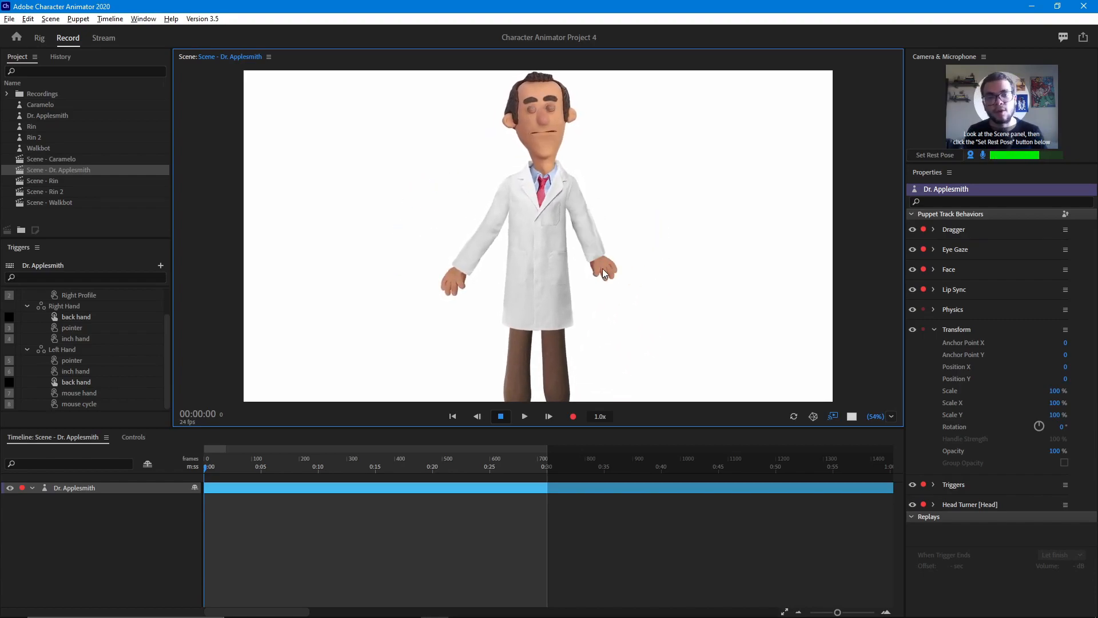